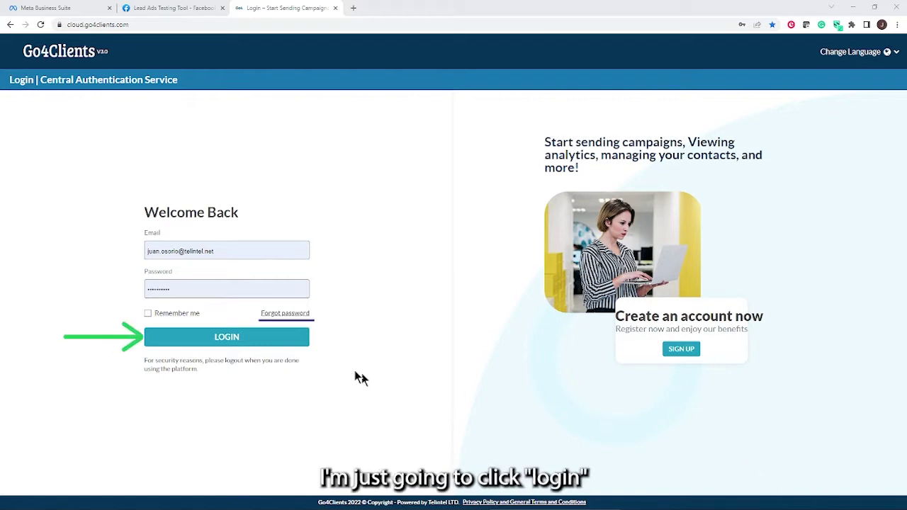
Sign in and browse the Drips templates filtered to Facebook Leads Ads.
left_click(257, 348)
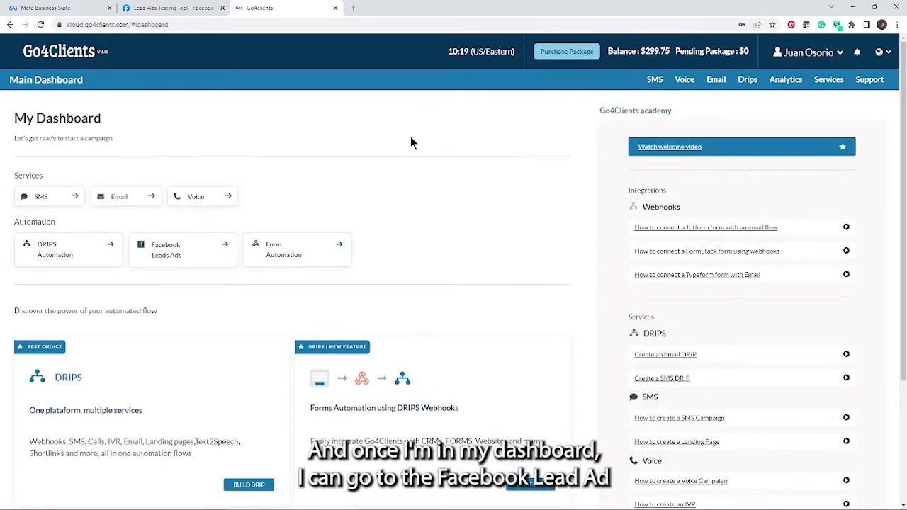
left_click(750, 81)
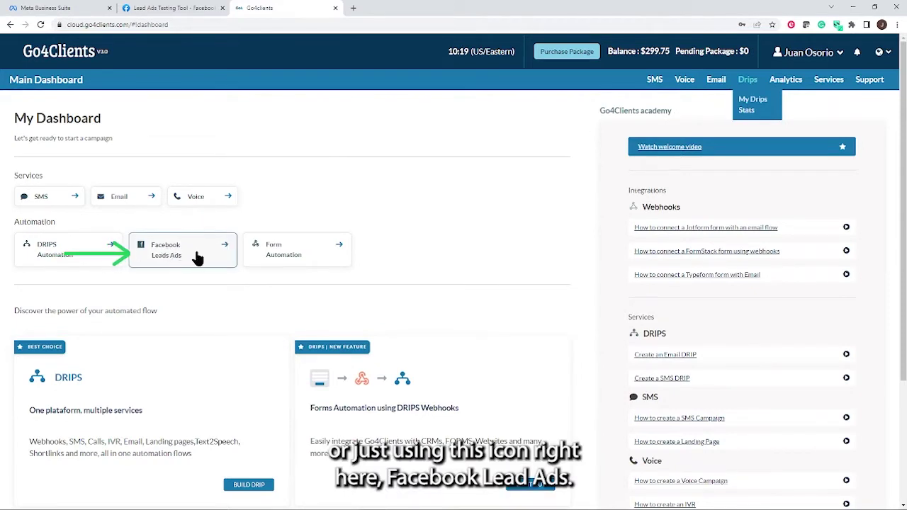
left_click(197, 260)
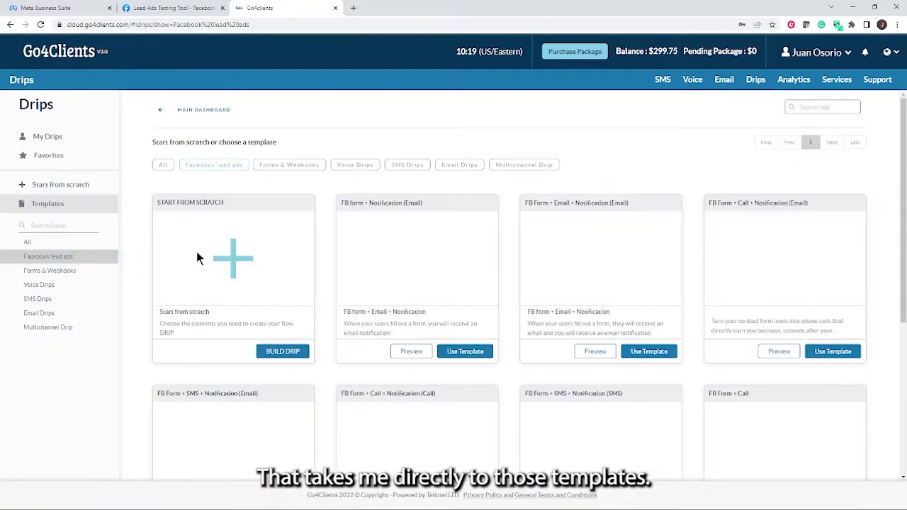
scroll(602, 234, "down", 3)
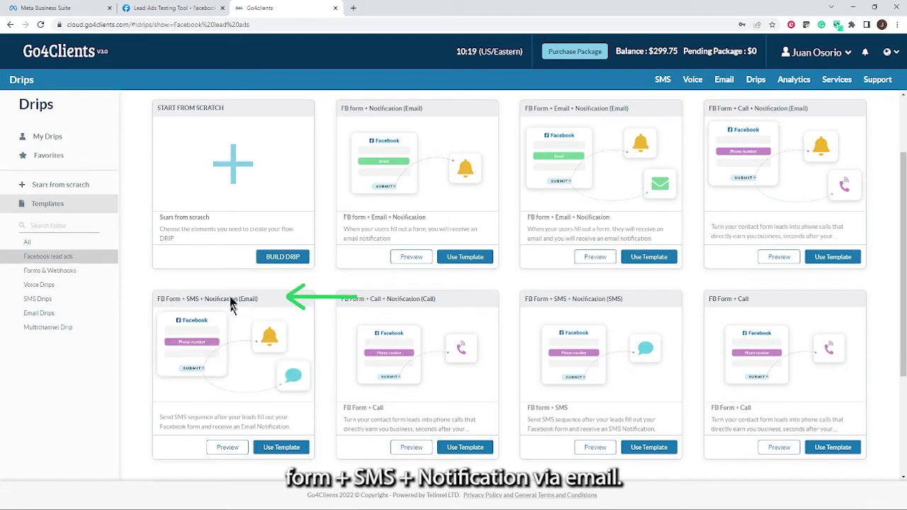
Build a drip from the FB Form + SMS + Notification (Email) template using the work sender email and SMS number.
left_click(294, 451)
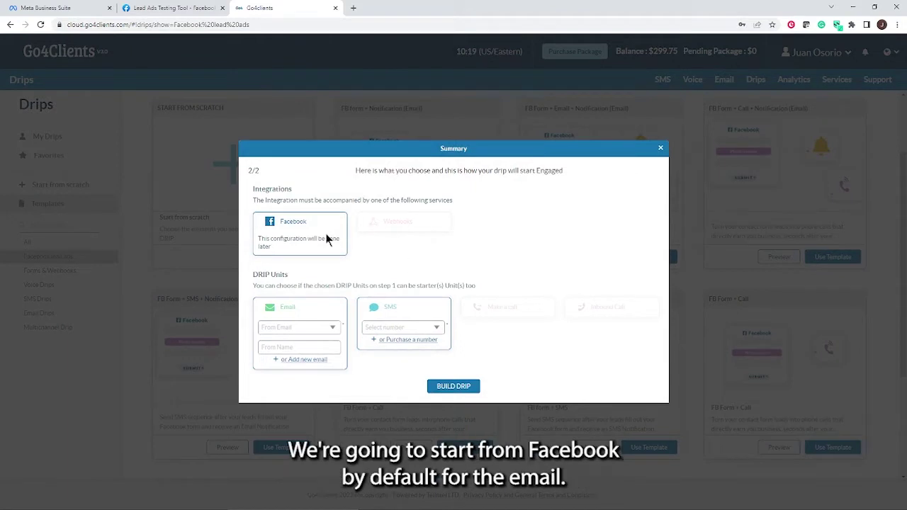
left_click(331, 333)
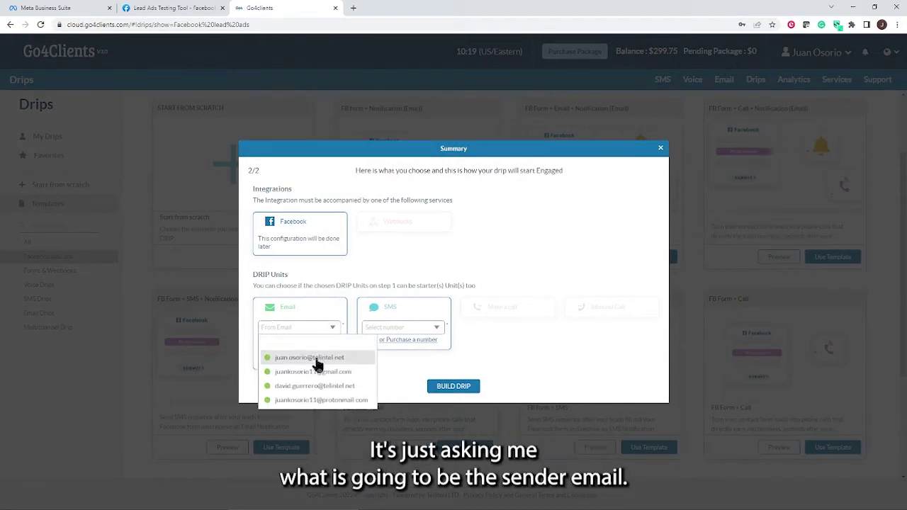
left_click(319, 357)
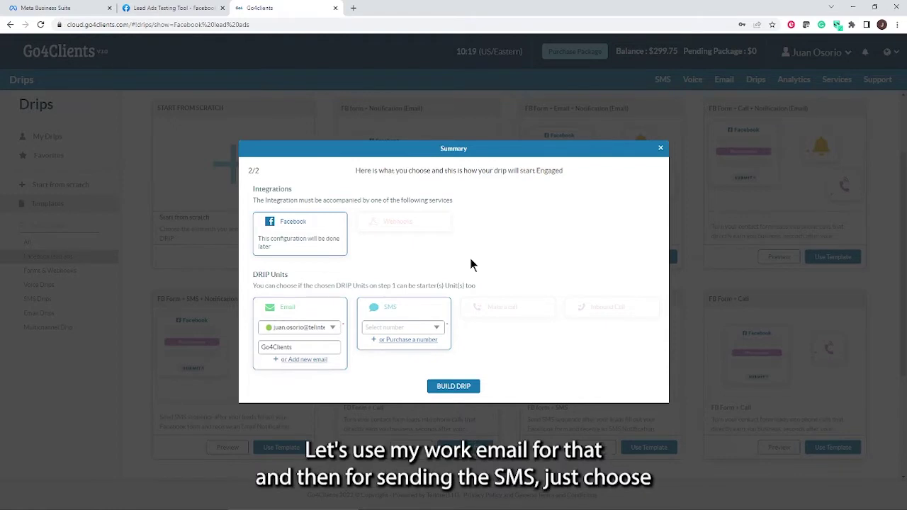
left_click(438, 333)
left_click(402, 404)
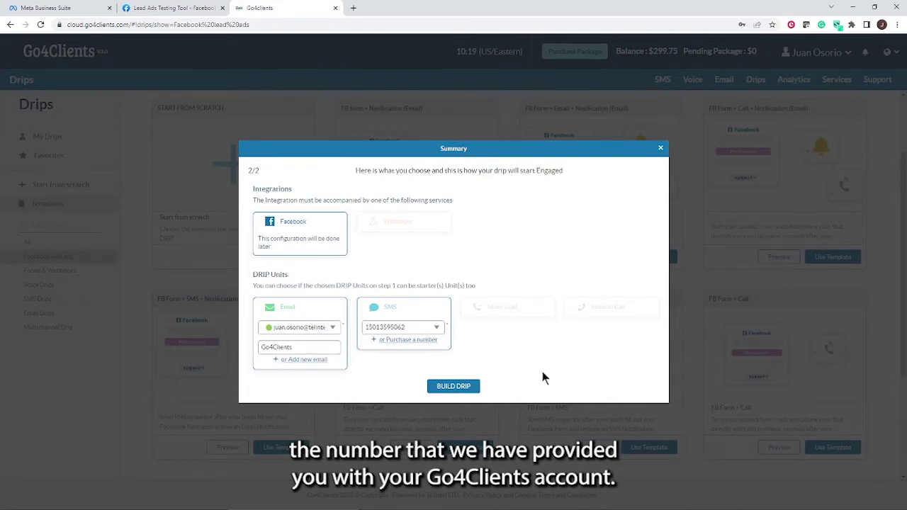
left_click(468, 388)
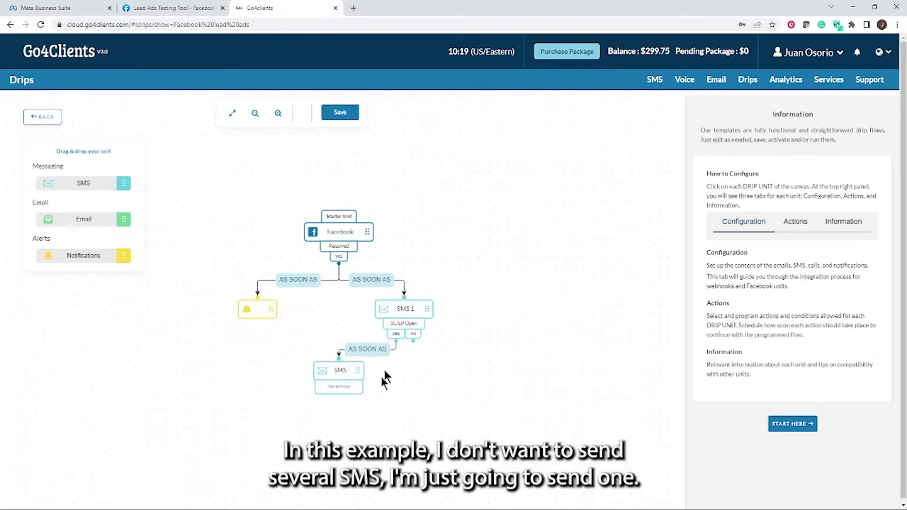
Delete the second SMS unit and begin configuring the Facebook starter unit.
left_click(339, 380)
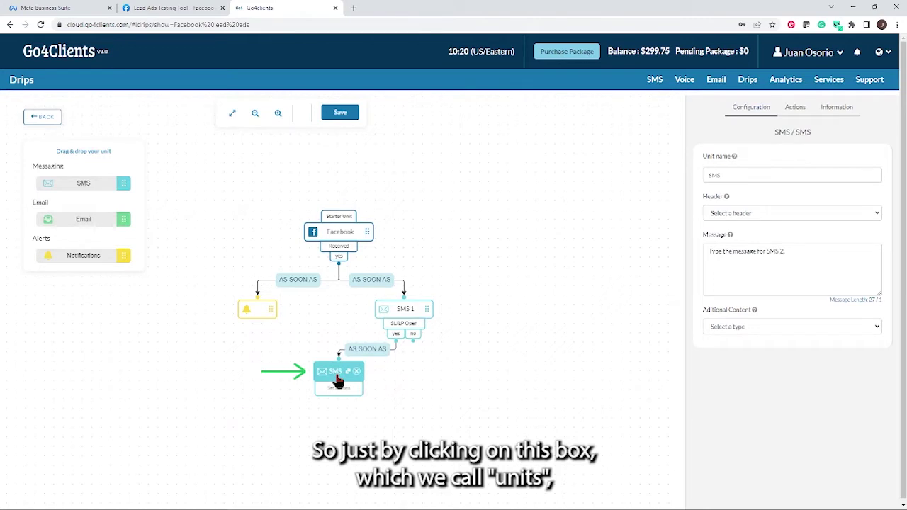
left_click(357, 373)
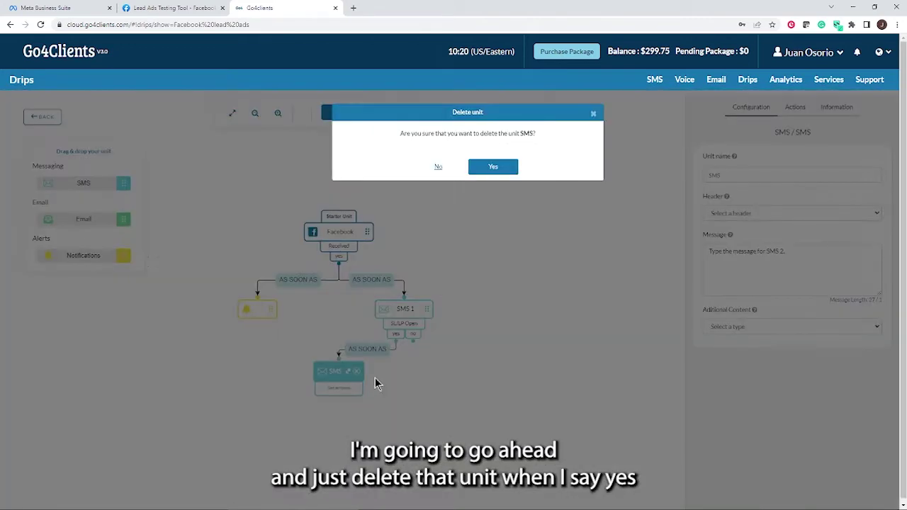
left_click(493, 167)
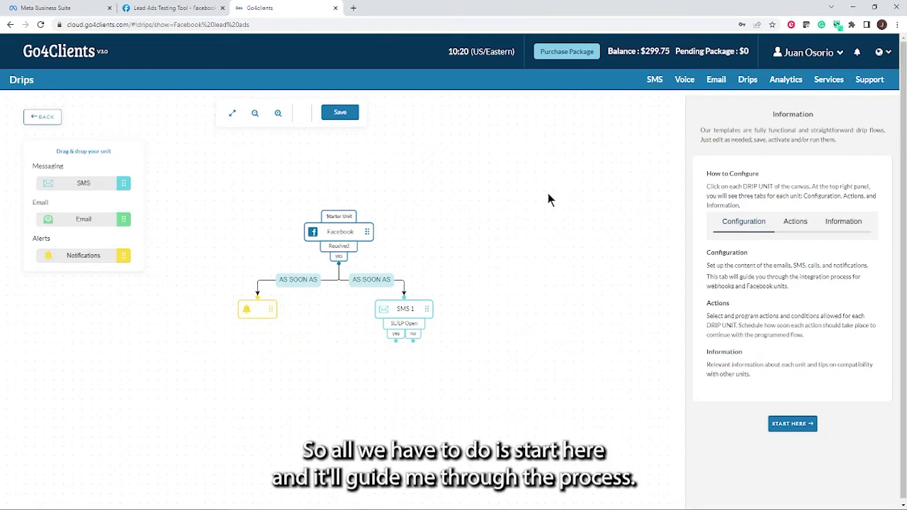
left_click(794, 427)
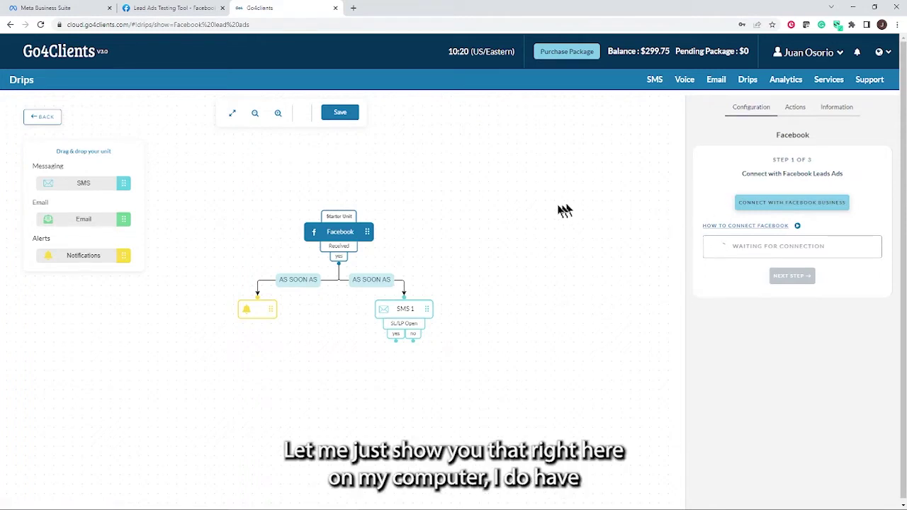
left_click(68, 8)
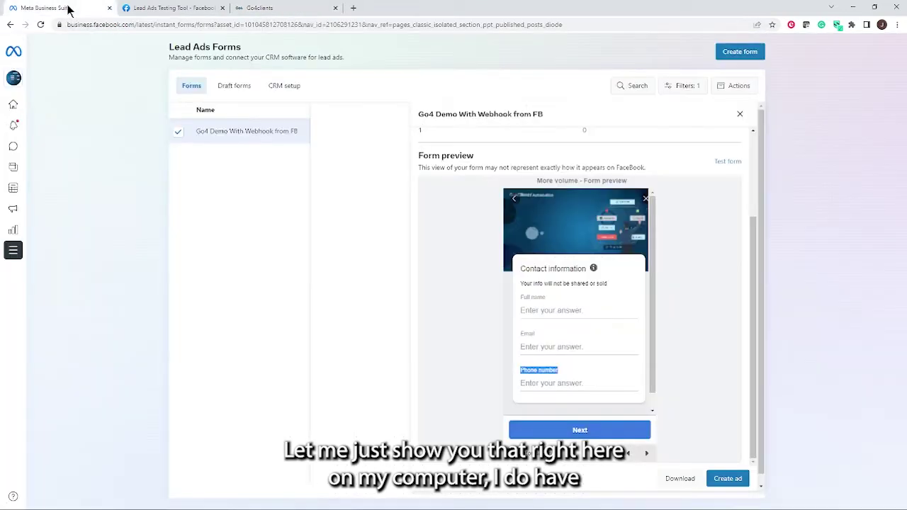
left_click(177, 134)
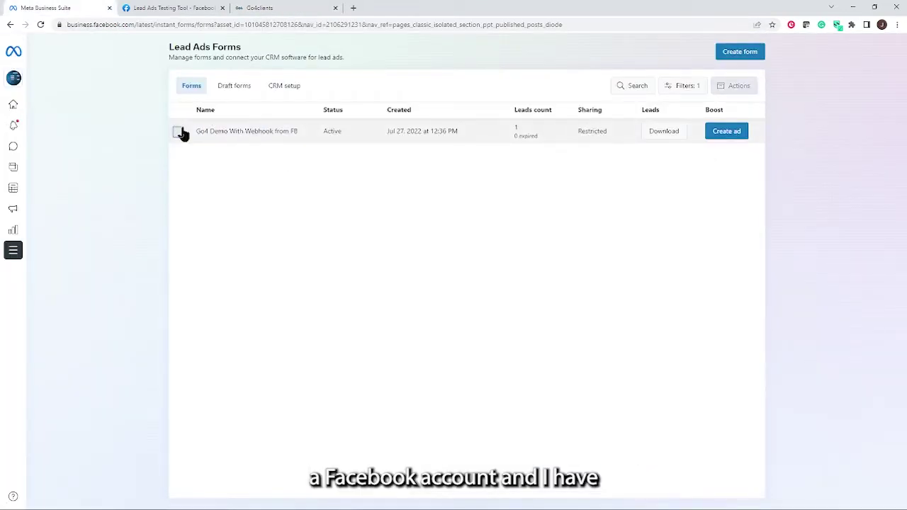
left_click(179, 133)
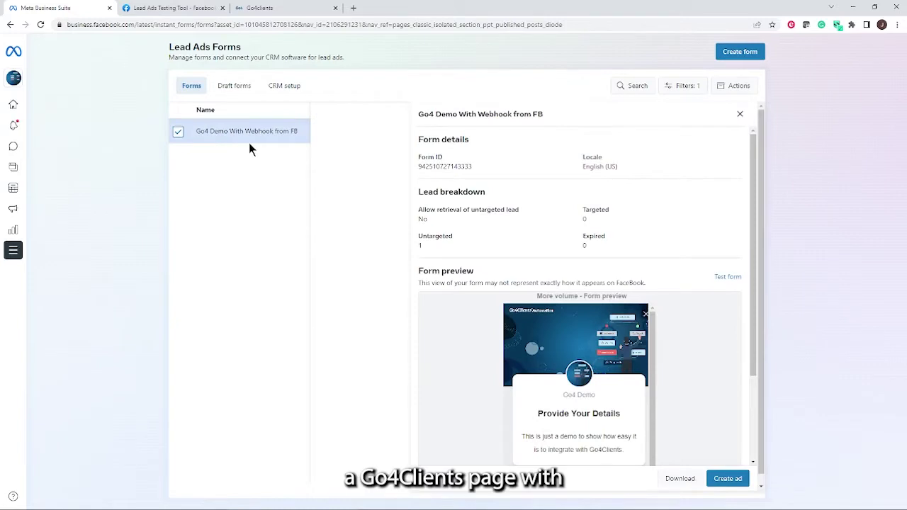
scroll(582, 270, "down", 5)
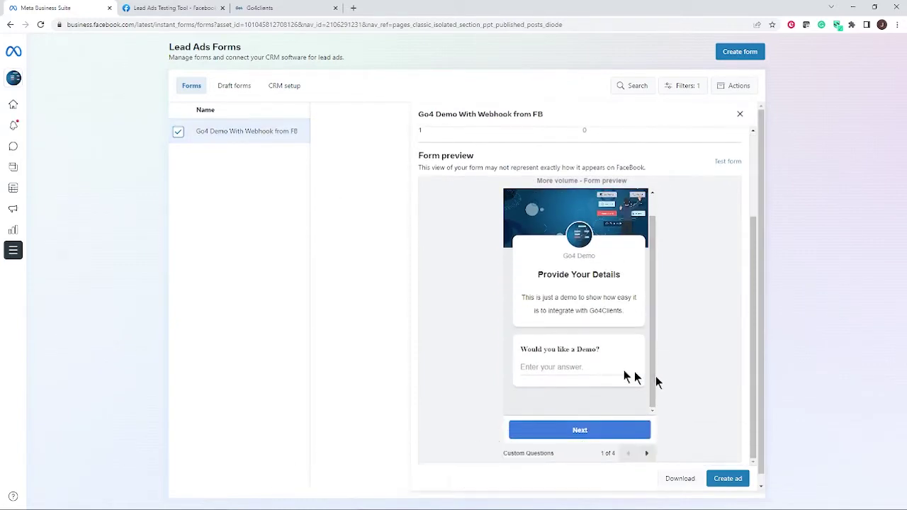
left_click_drag(601, 349, 521, 351)
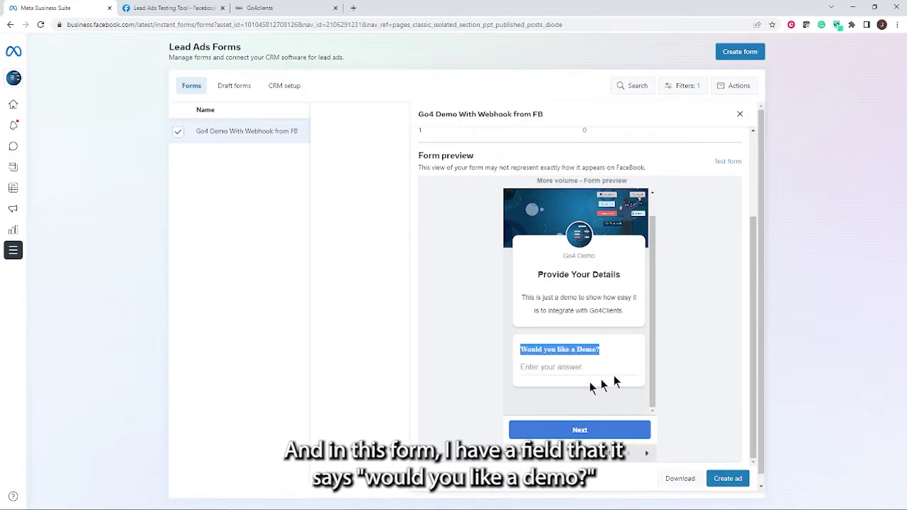
left_click(647, 454)
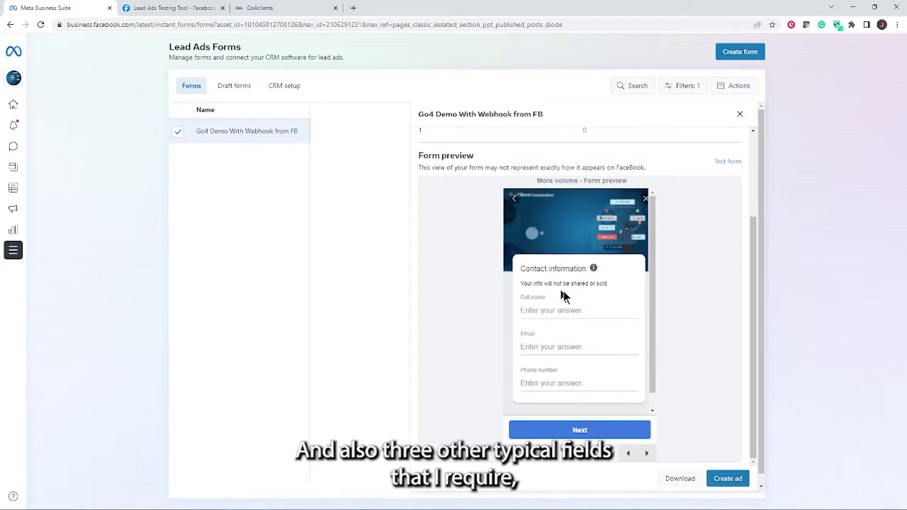
left_click_drag(547, 297, 522, 296)
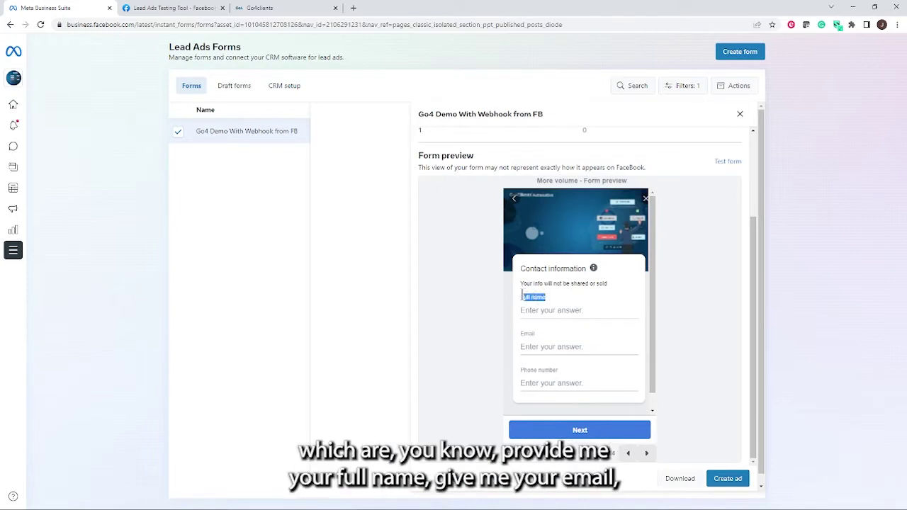
left_click(542, 338)
left_click_drag(560, 370, 520, 370)
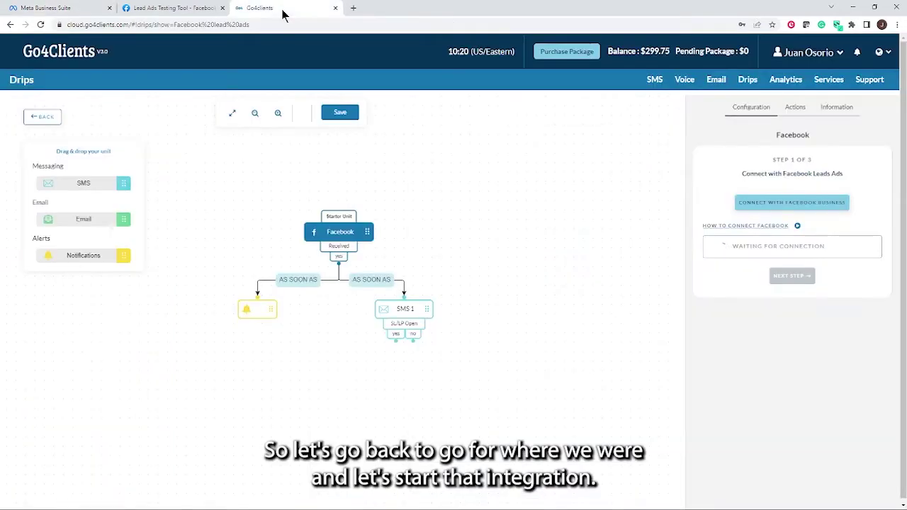
left_click(284, 9)
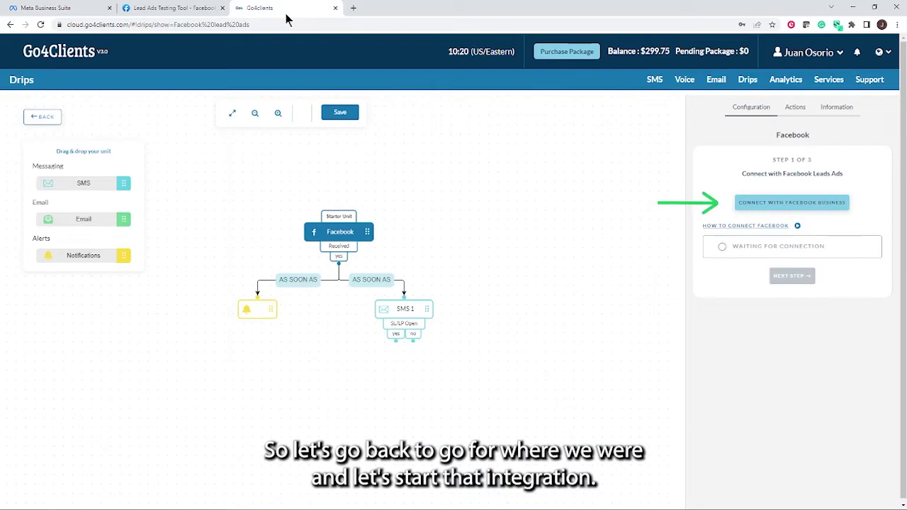
Connect the Facebook unit to Facebook Business with the previously linked account.
left_click(794, 203)
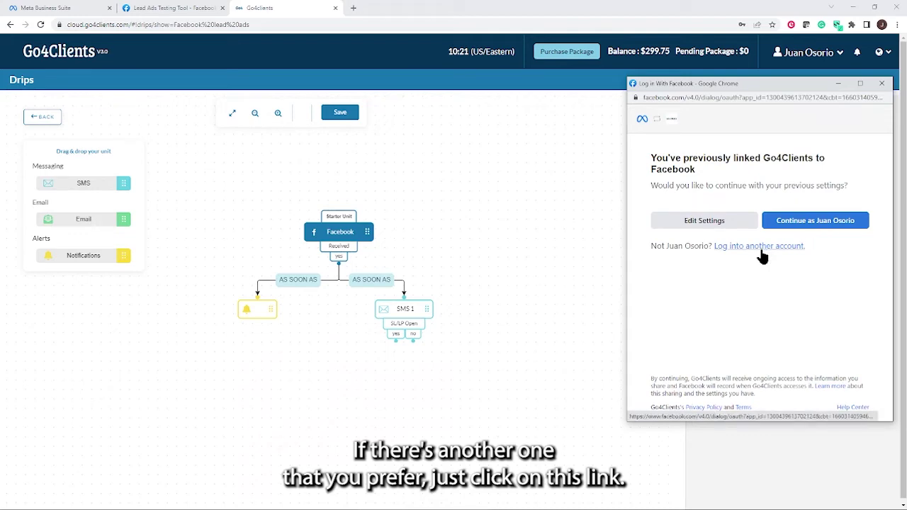
left_click(836, 226)
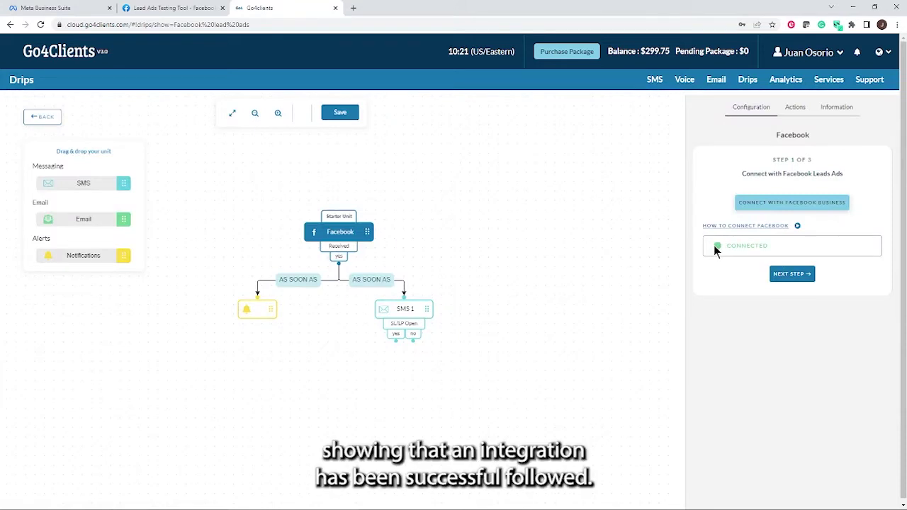
left_click(792, 275)
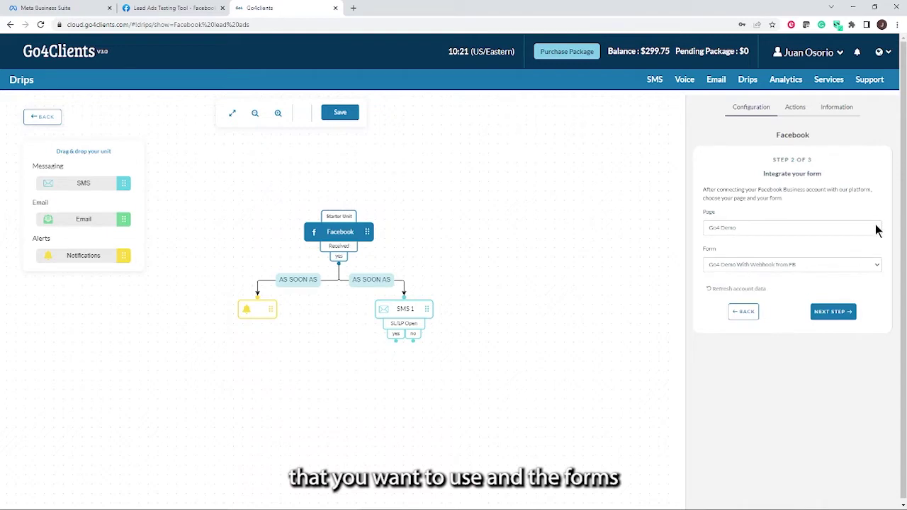
Choose the Go4 Demo page and its Go4 Demo With Webhook from FB form.
left_click(875, 229)
left_click(727, 248)
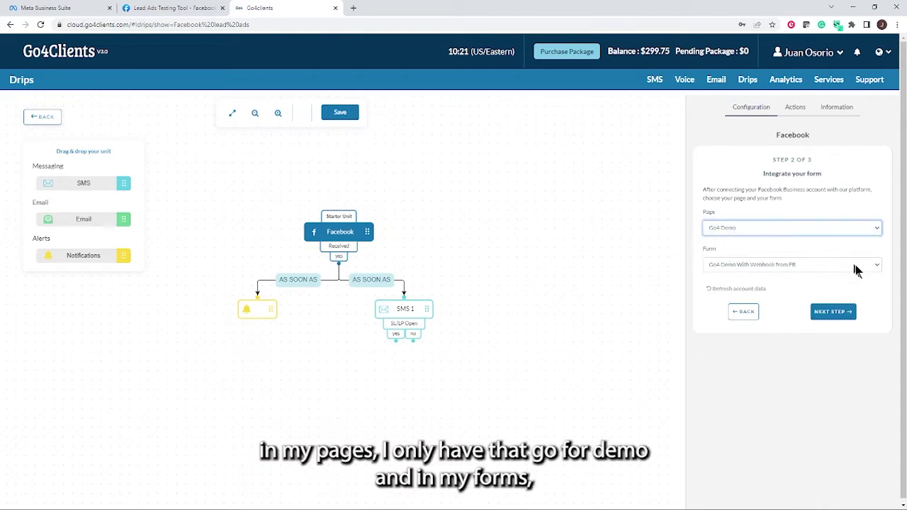
left_click(879, 272)
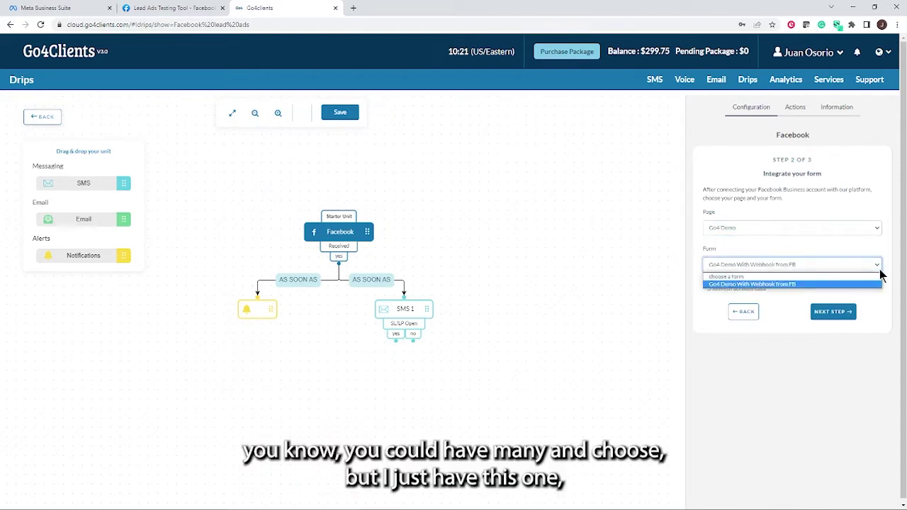
left_click(793, 285)
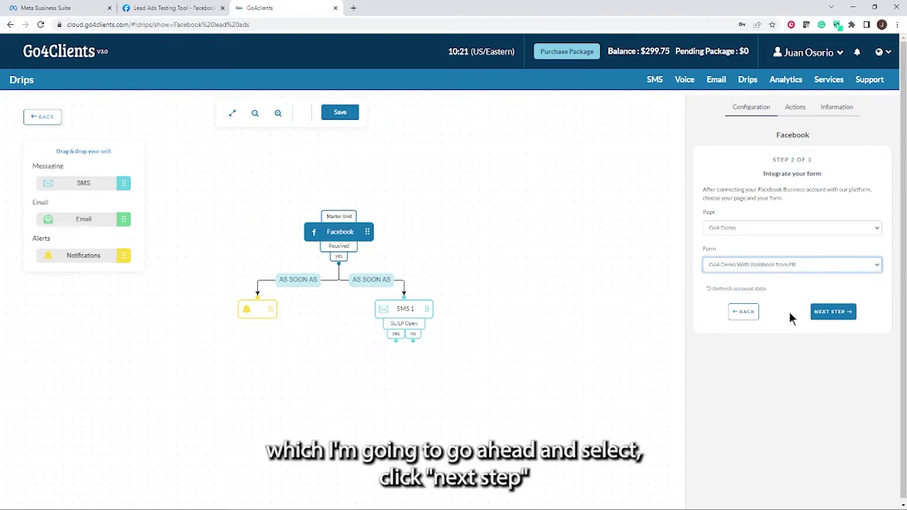
left_click(832, 312)
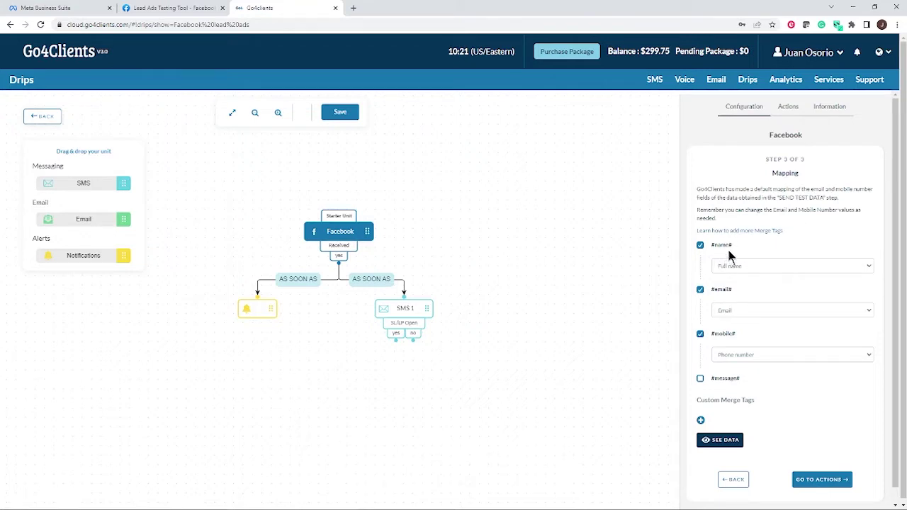
Map #name# to Full name, #email# to Email and #mobile# to Phone number.
left_click_drag(733, 243, 710, 245)
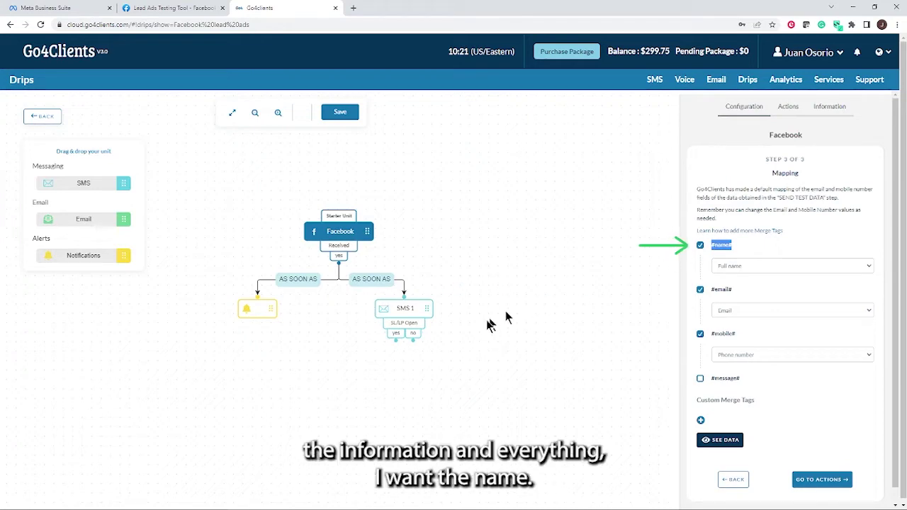
left_click(866, 266)
left_click(730, 295)
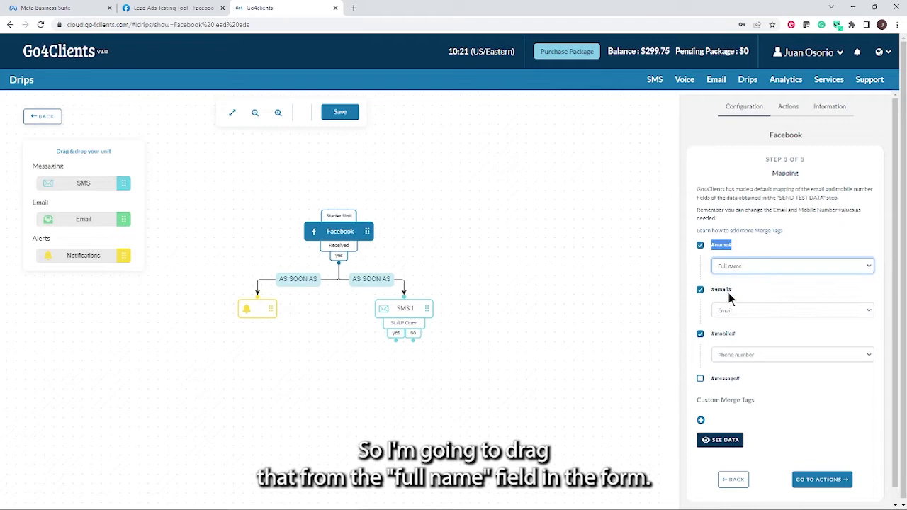
left_click(870, 309)
left_click(750, 327)
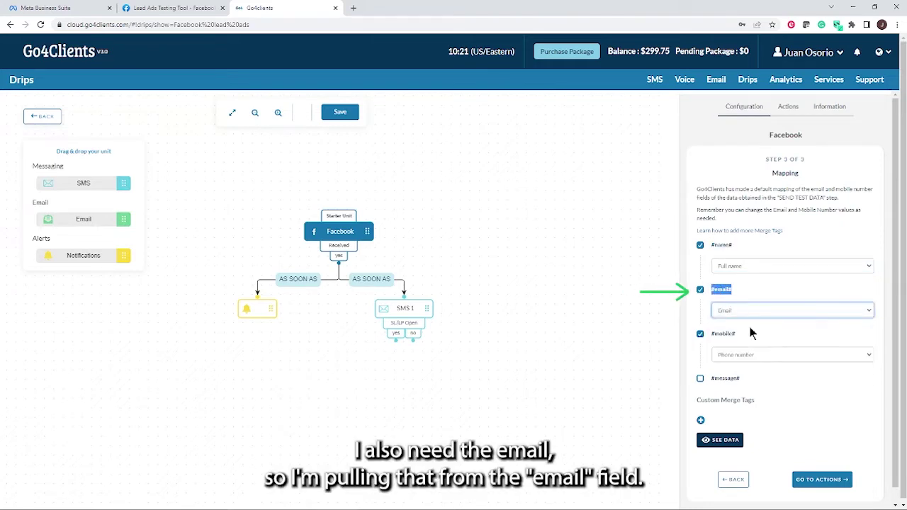
scroll(818, 300, "down", 1)
left_click_drag(734, 320, 711, 319)
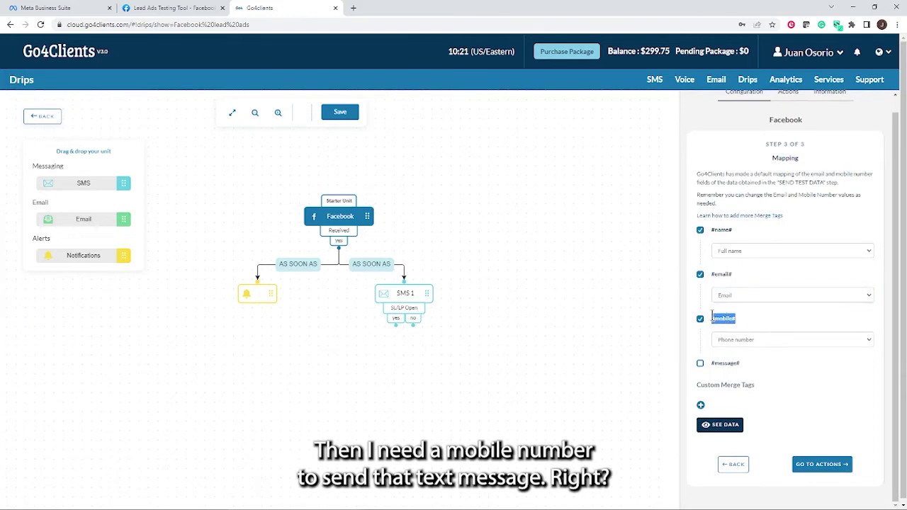
left_click(867, 345)
left_click(728, 379)
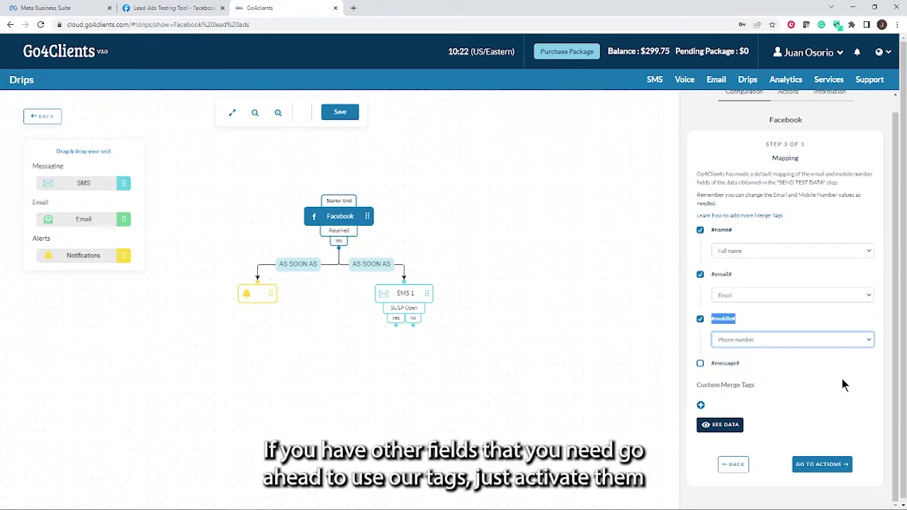
Enable the #message# tag and map it to the 'Would you like a Demo?' answer.
left_click(701, 367)
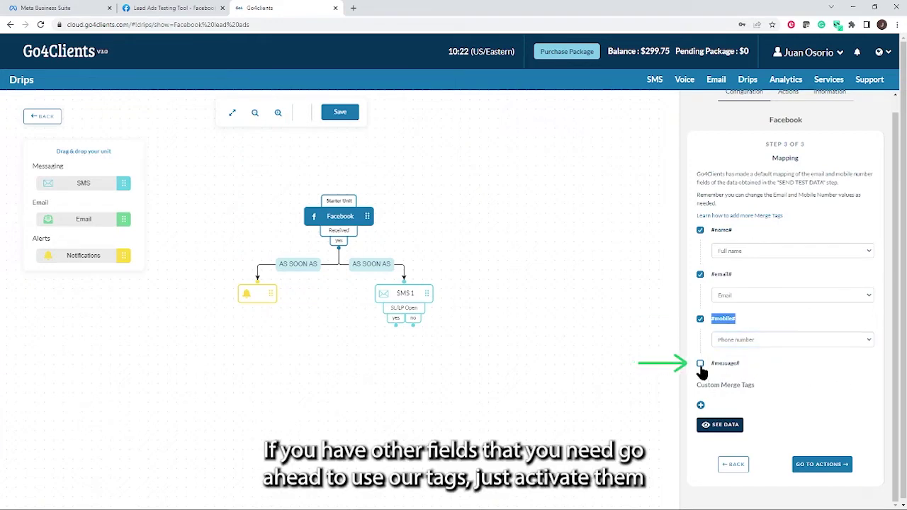
left_click(700, 366)
left_click(868, 387)
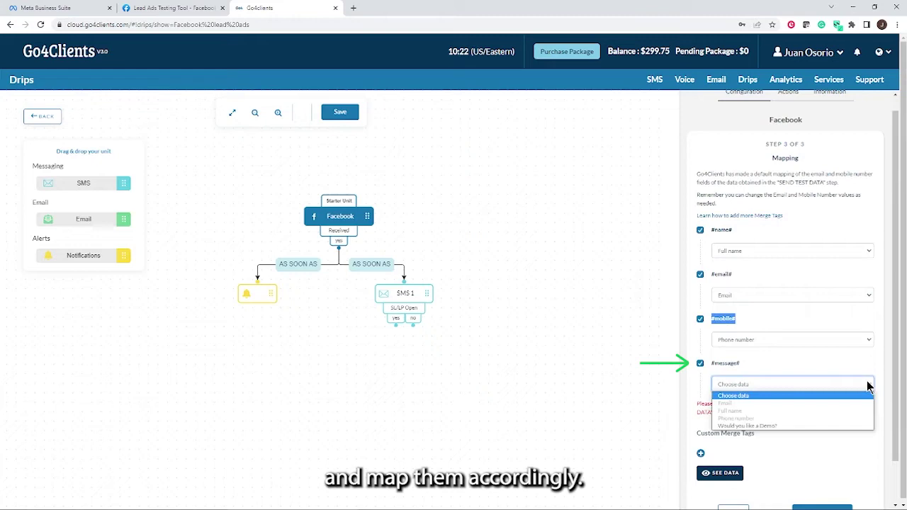
left_click(776, 426)
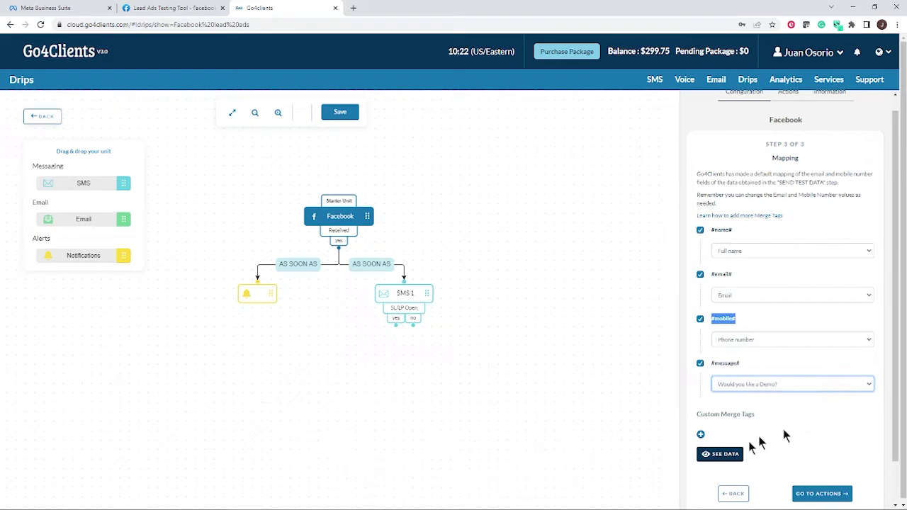
left_click(701, 436)
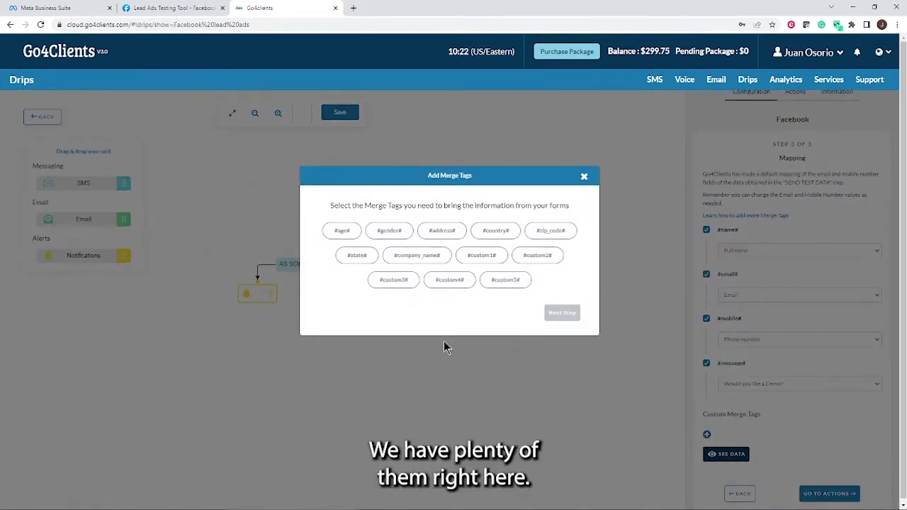
left_click(585, 178)
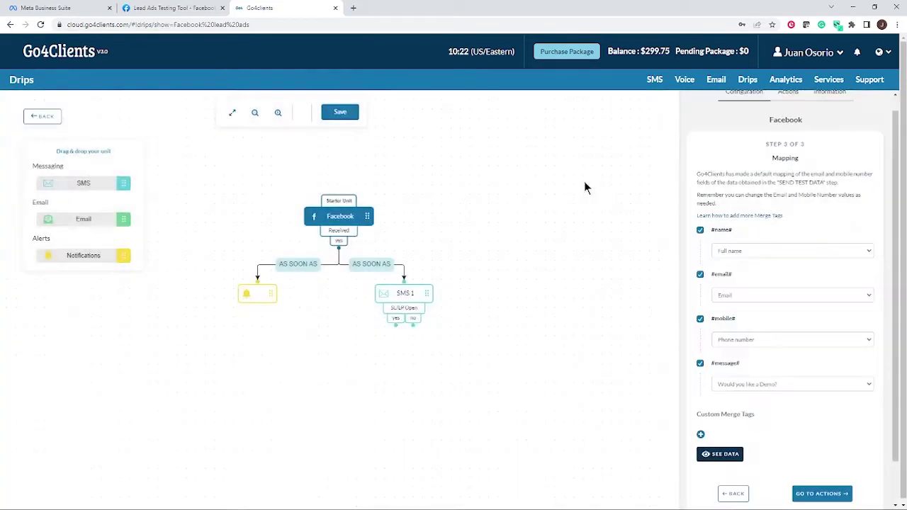
Preview the lead data behind each mapped tag in See Data.
left_click(721, 456)
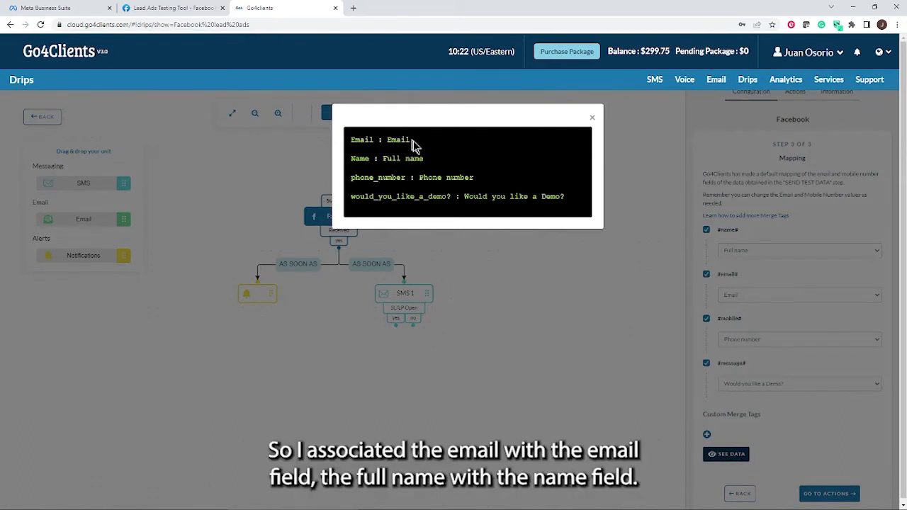
left_click_drag(412, 141, 389, 130)
left_click_drag(425, 160, 350, 160)
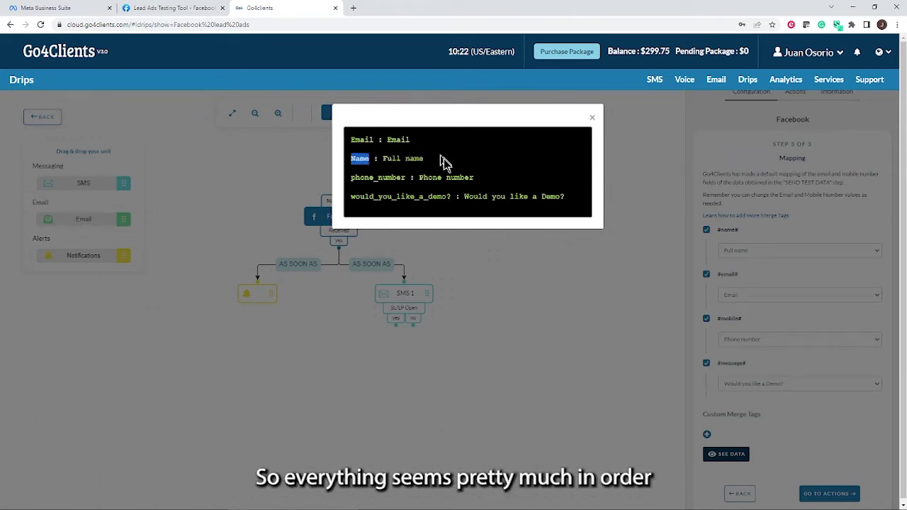
left_click(592, 119)
left_click(816, 496)
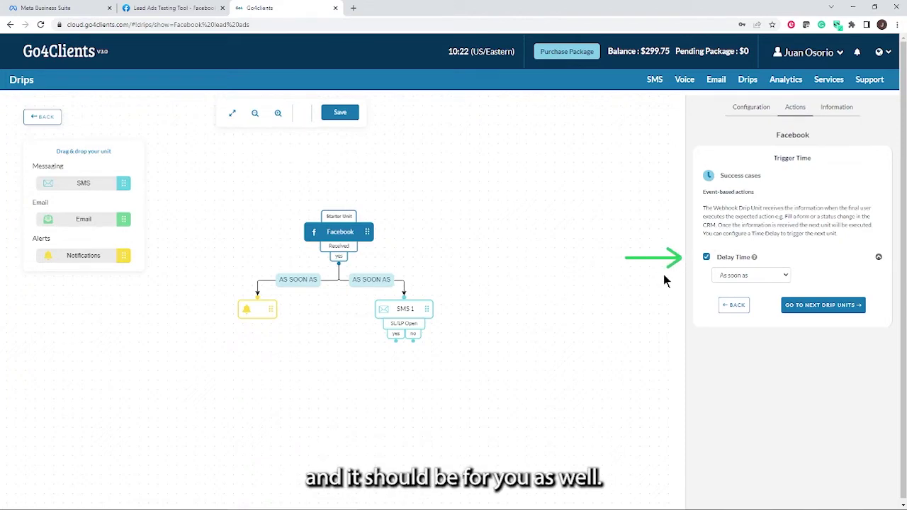
Keep the Facebook unit's Delay Time at 'As soon as'.
left_click(785, 276)
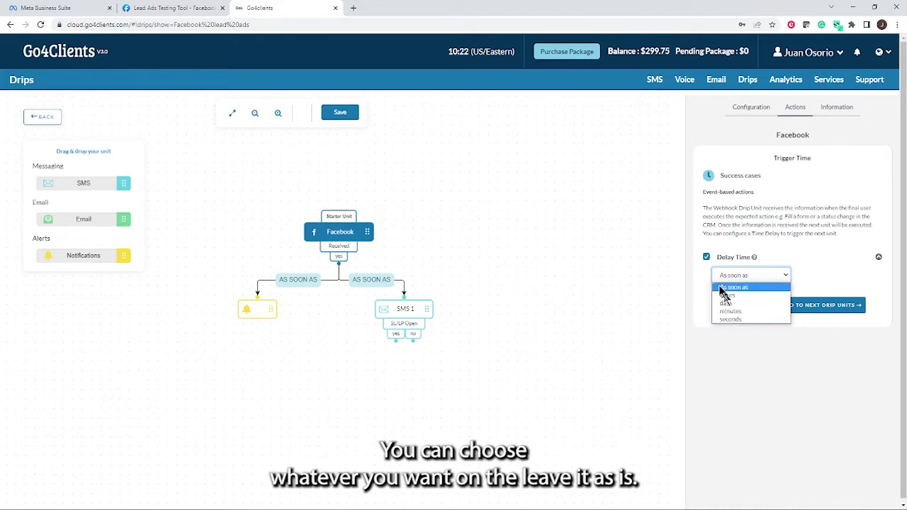
left_click(780, 287)
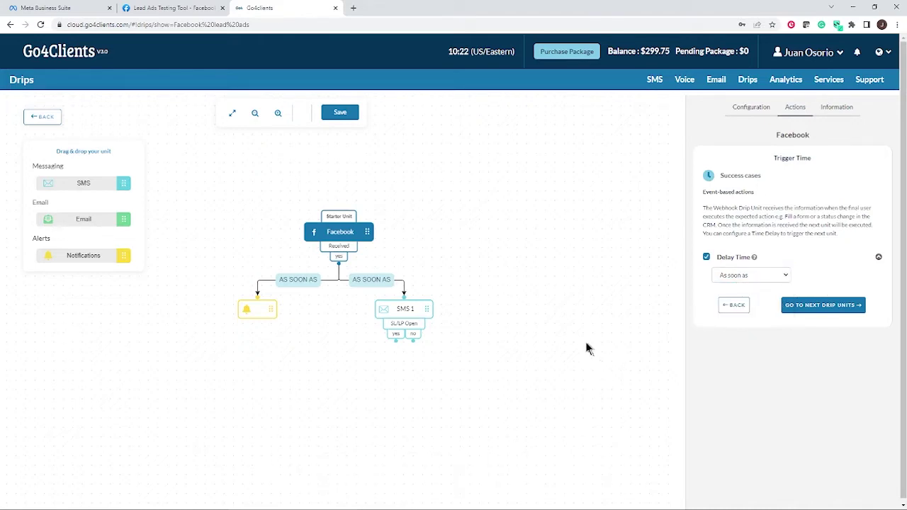
left_click(815, 309)
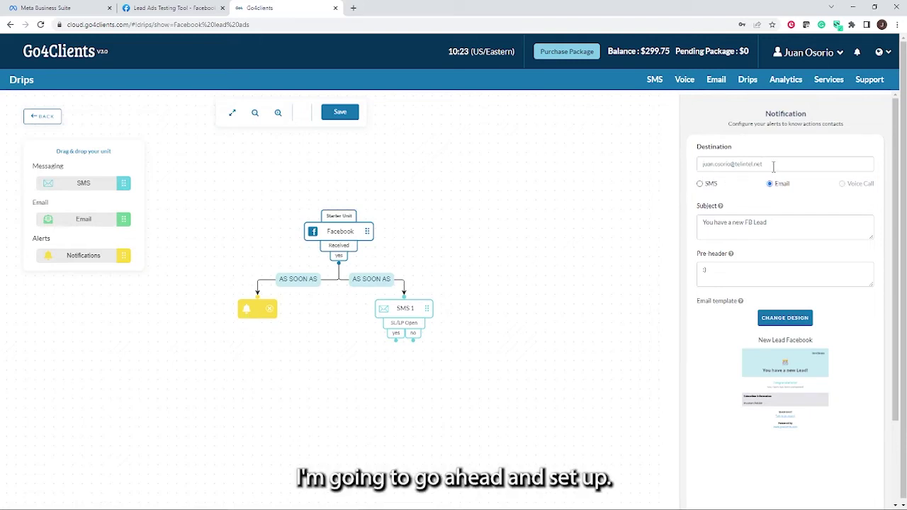
Replace the notification's destination email with the new recipient's address.
left_click_drag(773, 165, 698, 162)
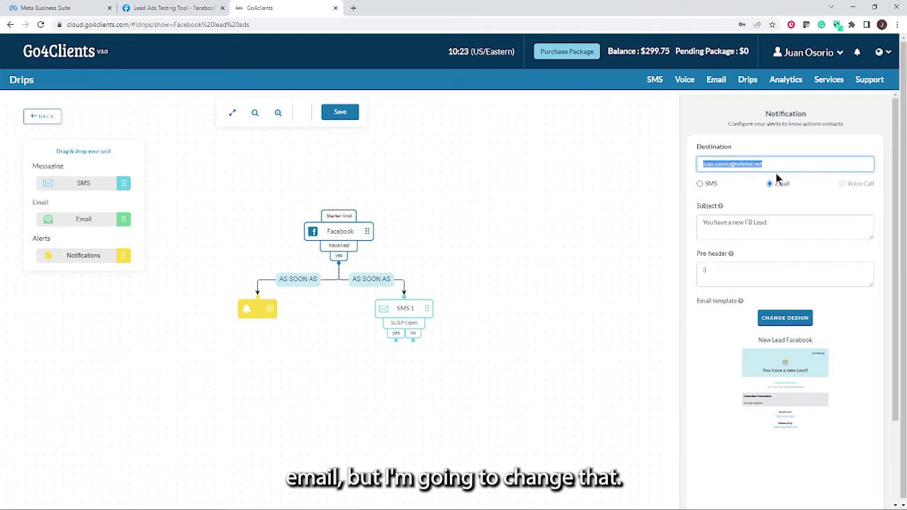
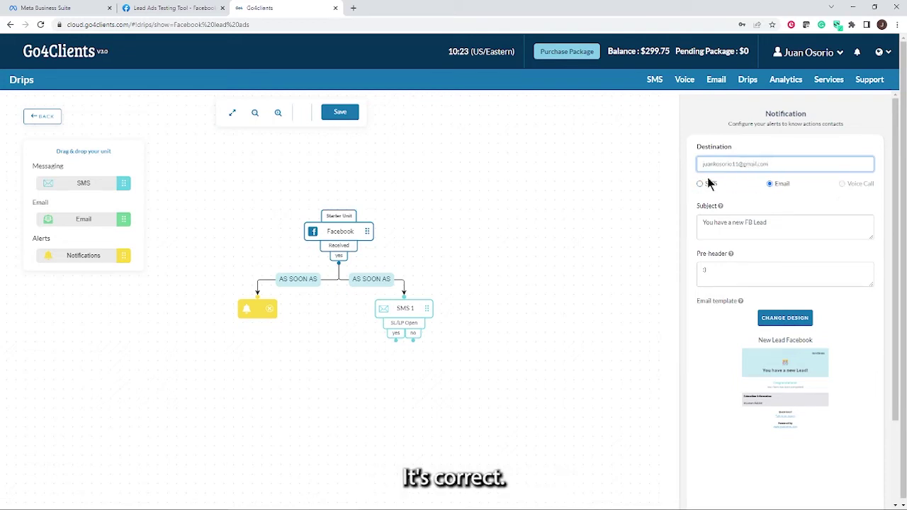
left_click(798, 207)
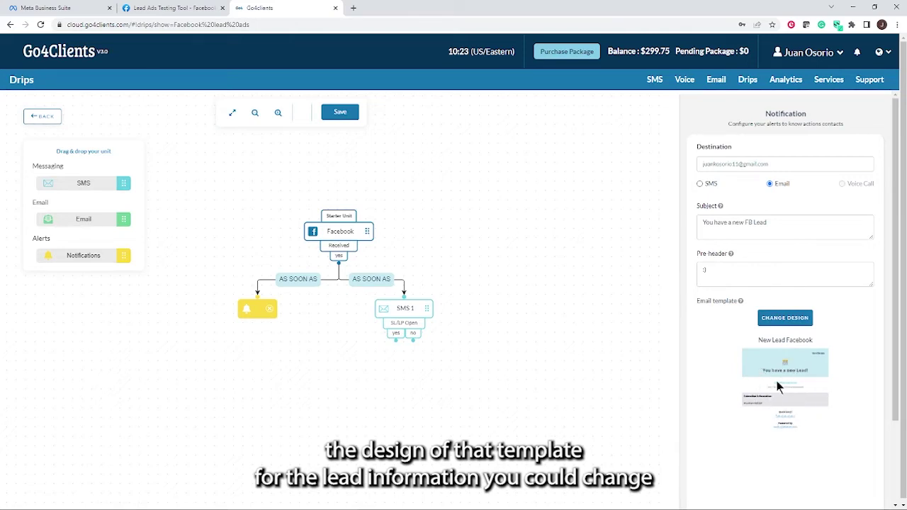
left_click(788, 316)
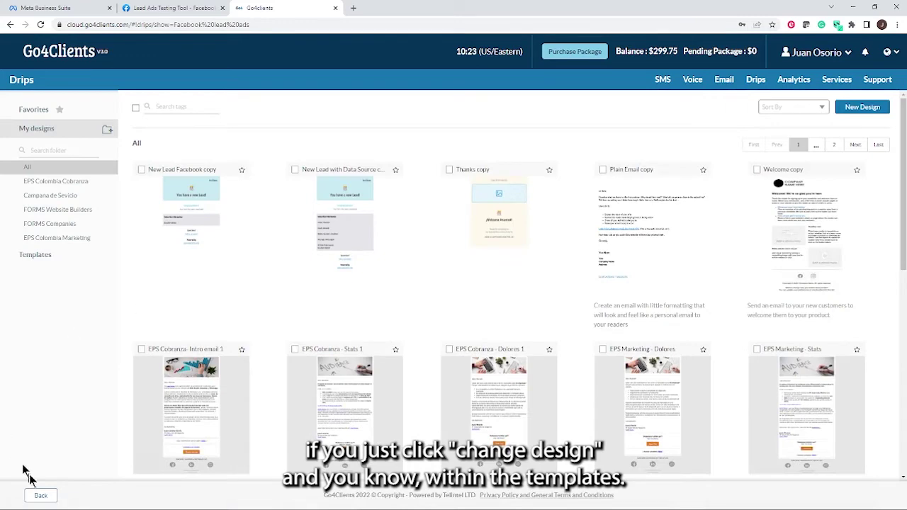
left_click(33, 264)
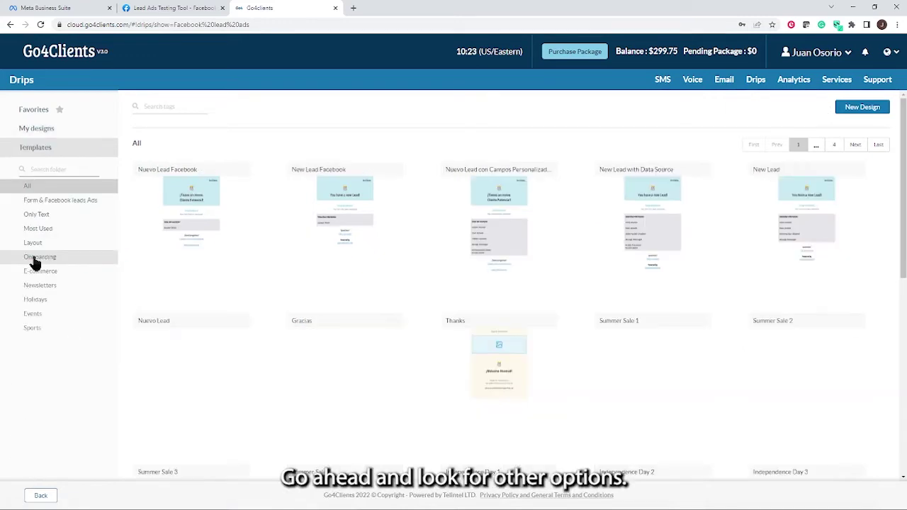
mouse_move(320, 226)
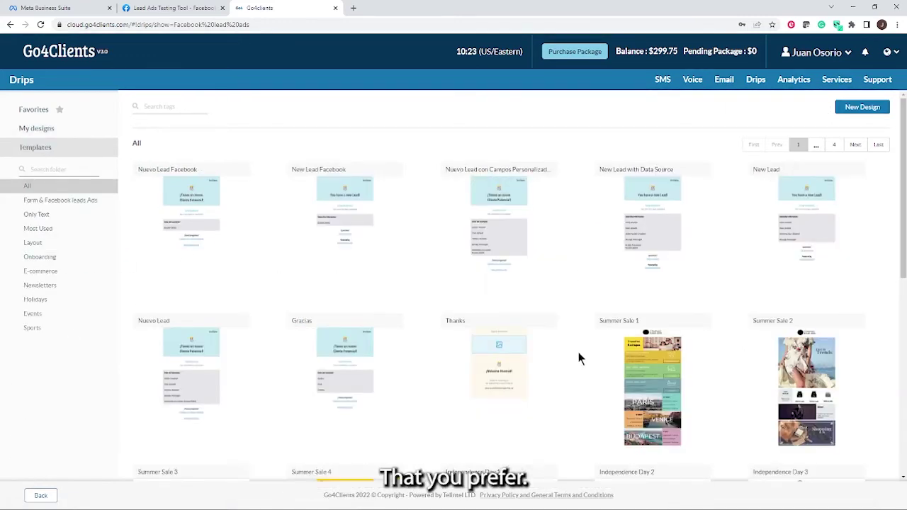
scroll(577, 352, "down", 1)
mouse_move(554, 353)
scroll(553, 352, "down", 3)
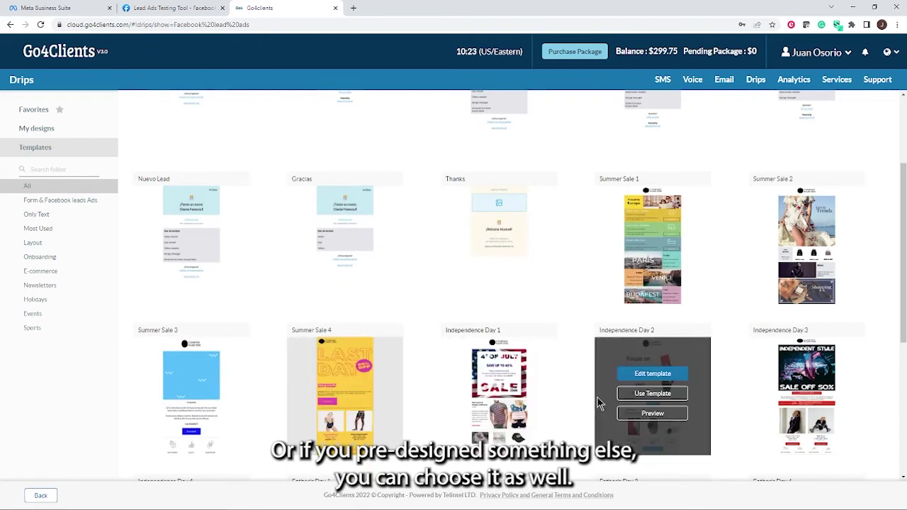
left_click(48, 496)
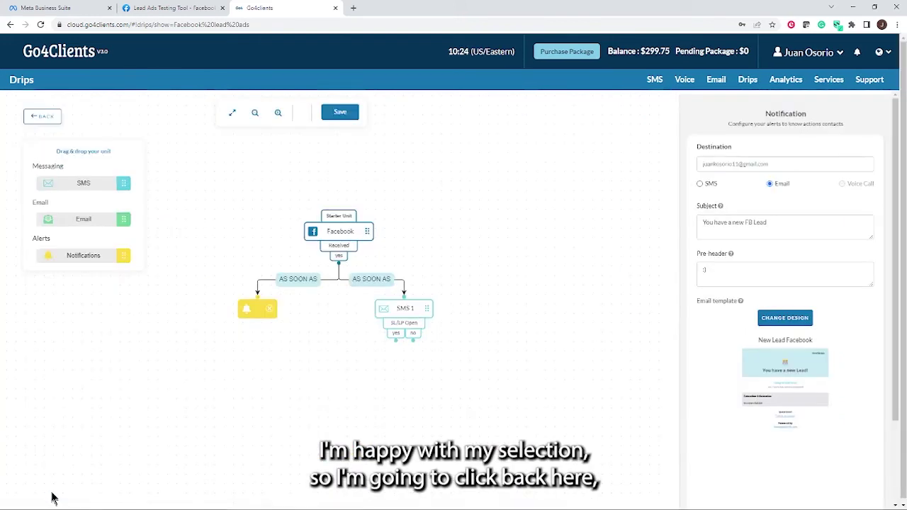
scroll(875, 376, "down", 2)
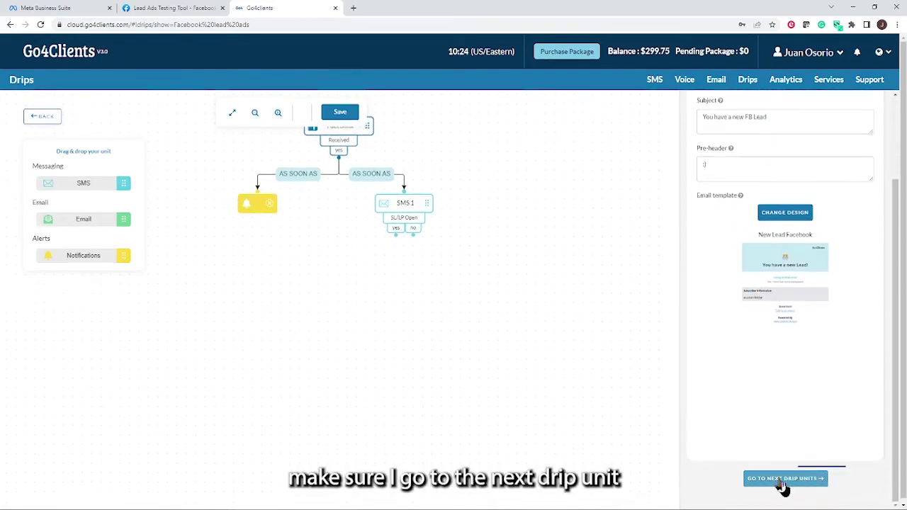
Rewrite the SMS 1 message to 'Hi #name# click here for more info.'.
left_click(780, 480)
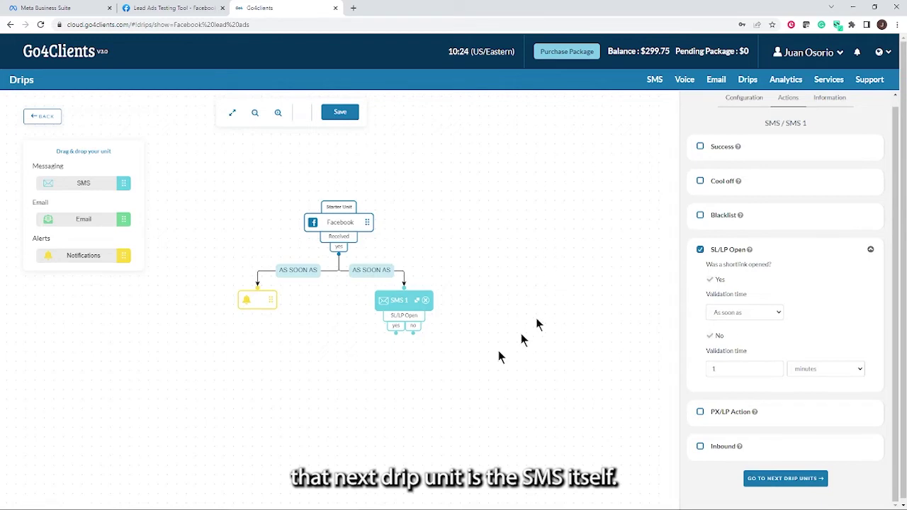
left_click(407, 314)
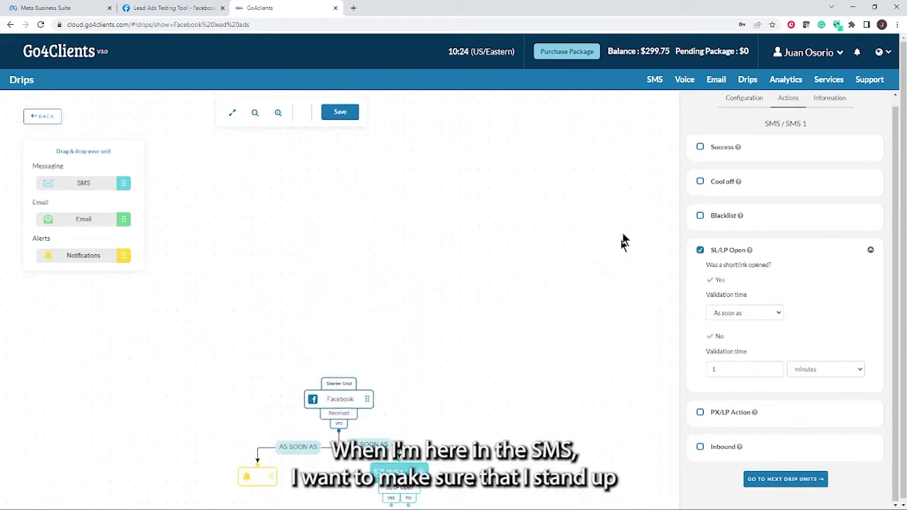
left_click(745, 100)
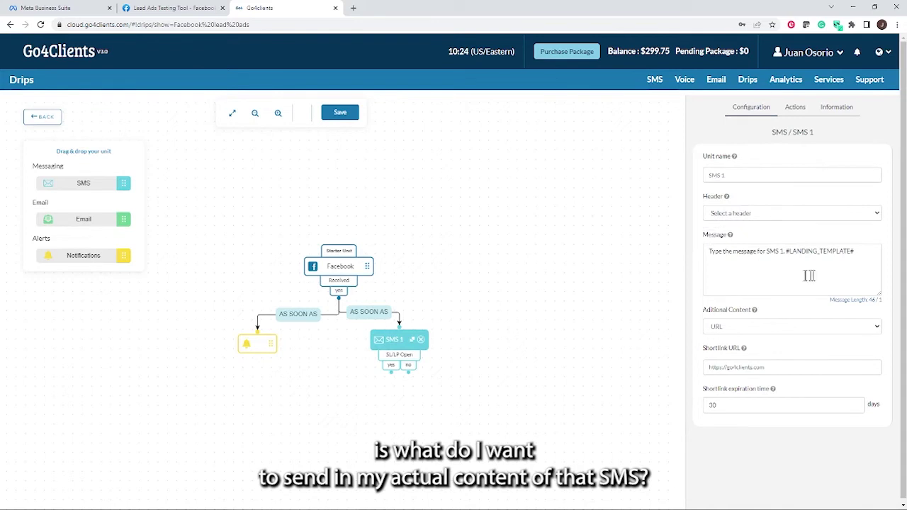
left_click(855, 264)
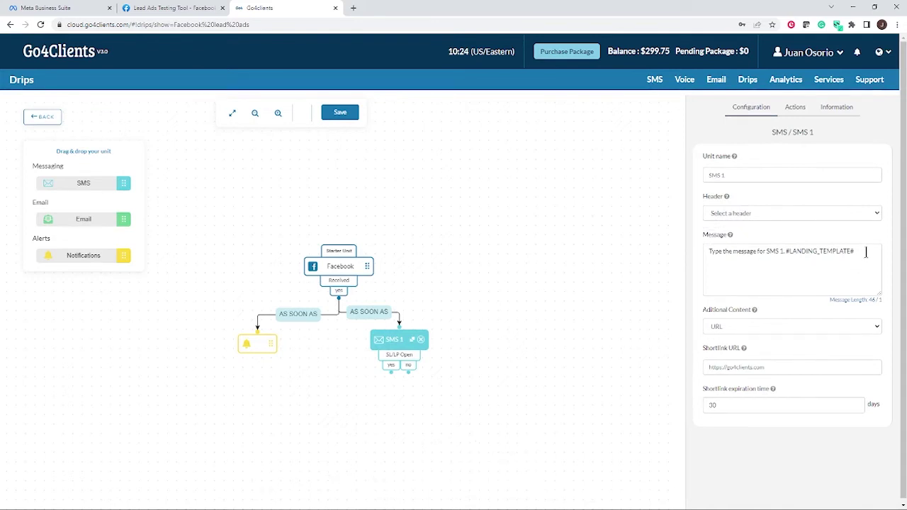
left_click_drag(867, 253, 718, 256)
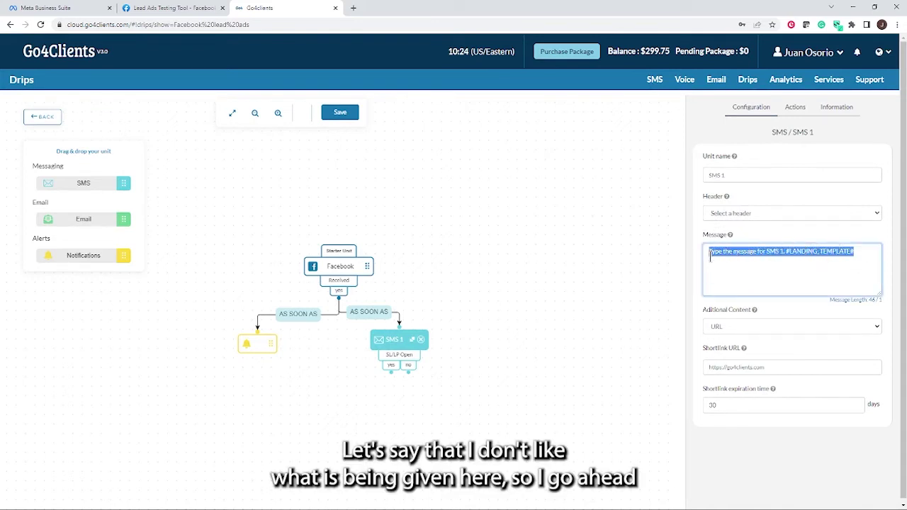
key("BackSpace")
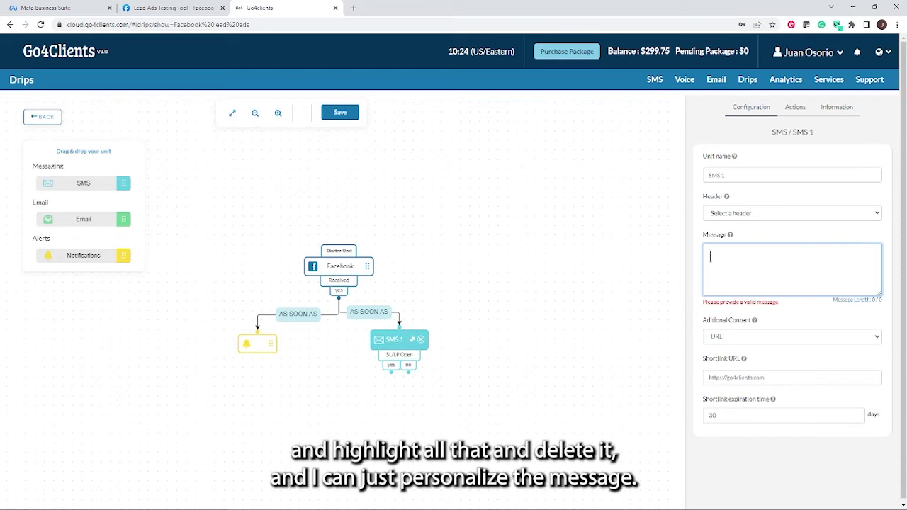
type("H")
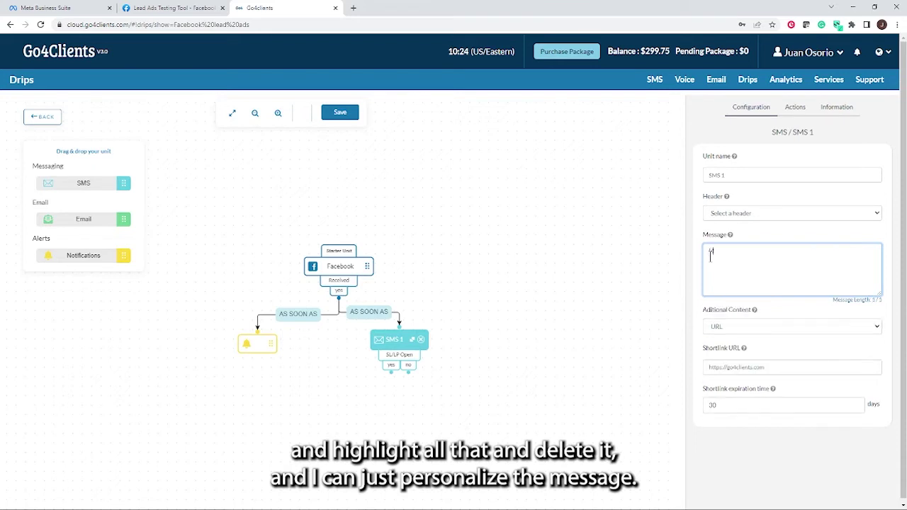
type("i")
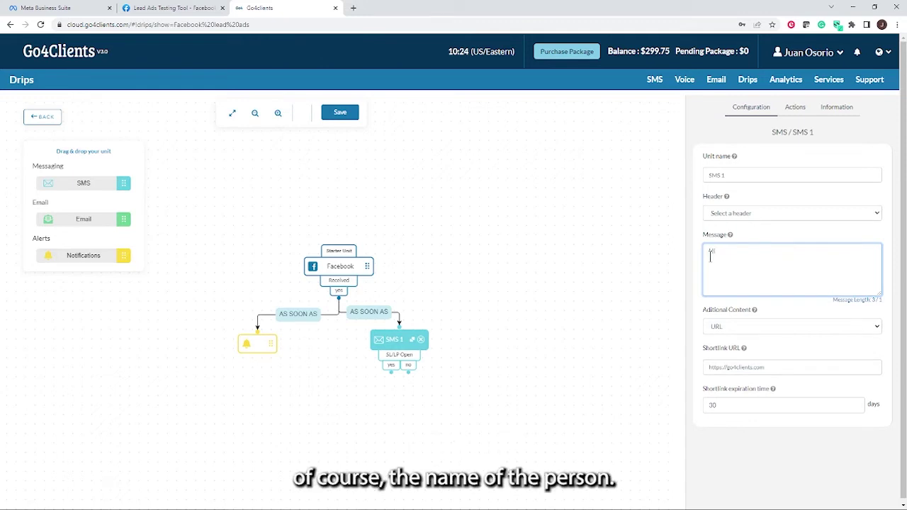
type(" #name#")
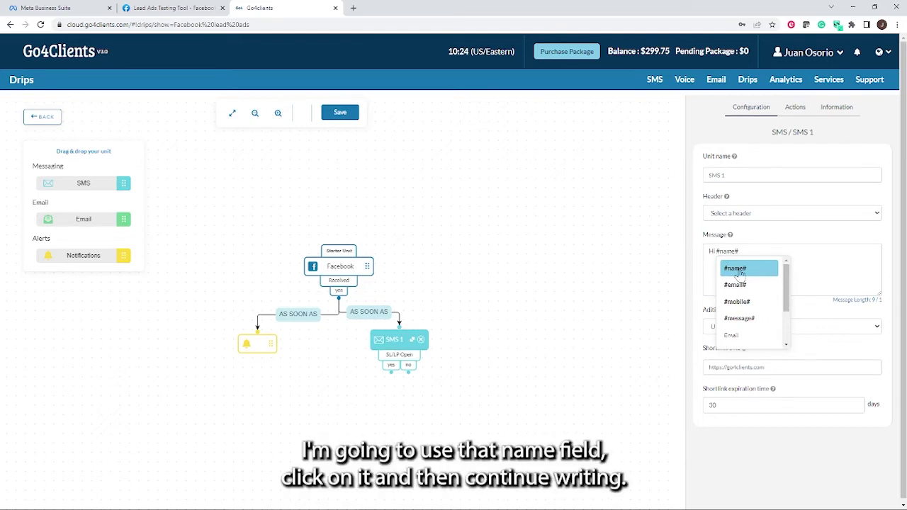
left_click(739, 271)
left_click(752, 255)
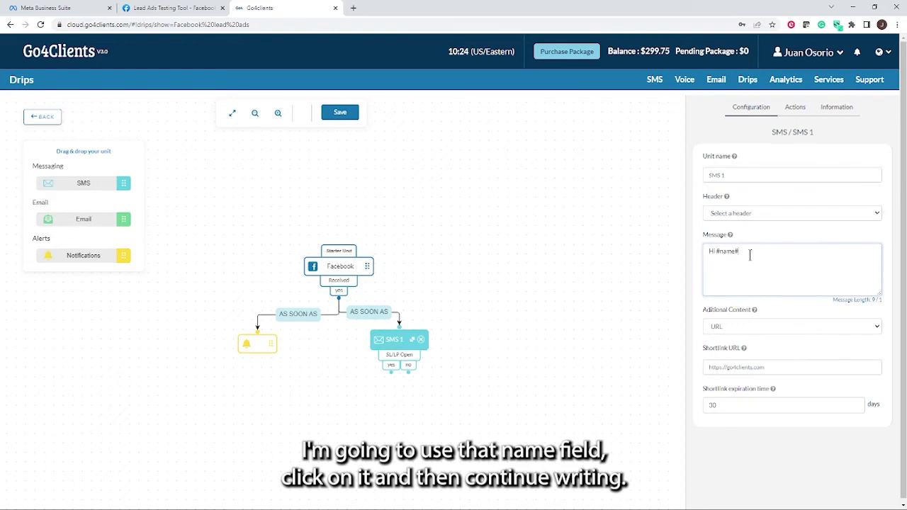
type("click")
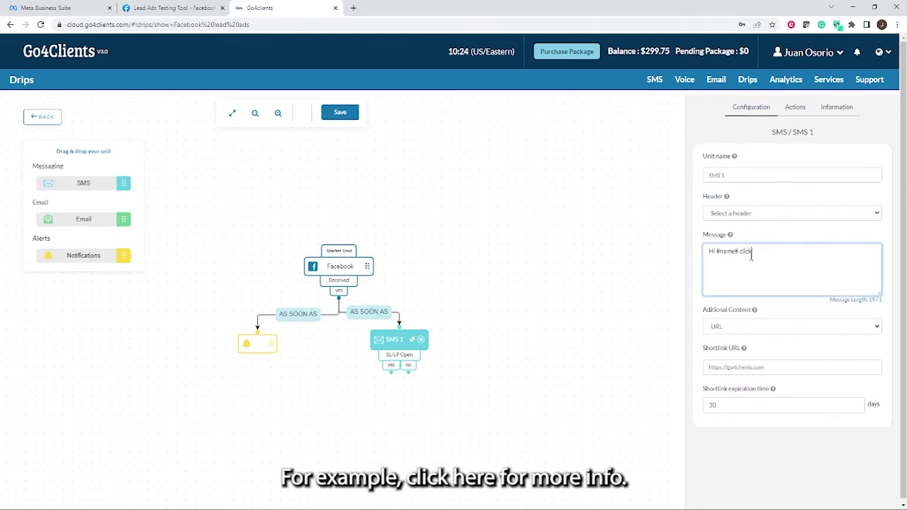
type(" here for more info.")
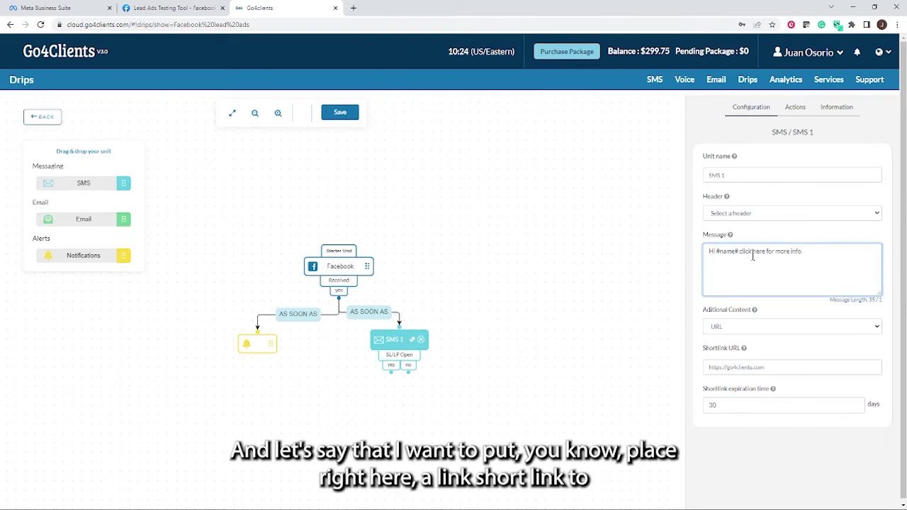
Set SMS 1's Additional Content to a URL shortlink.
left_click(877, 329)
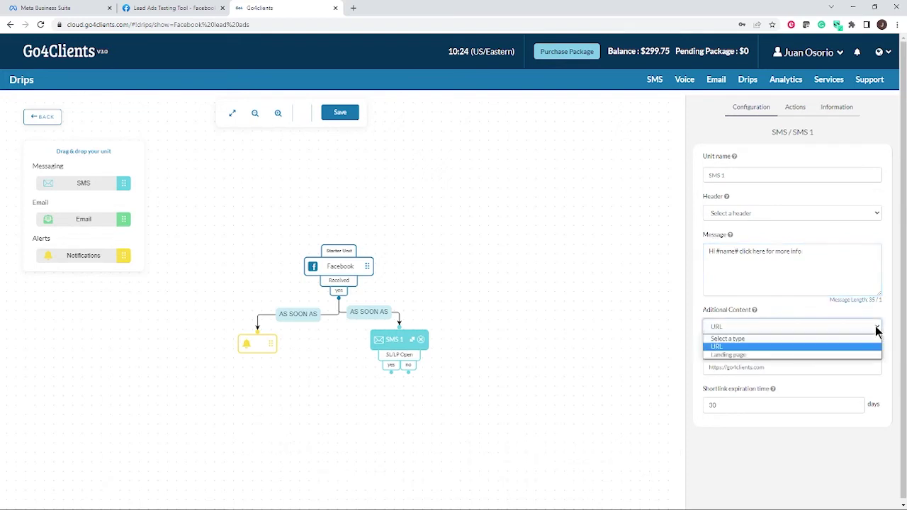
left_click(753, 339)
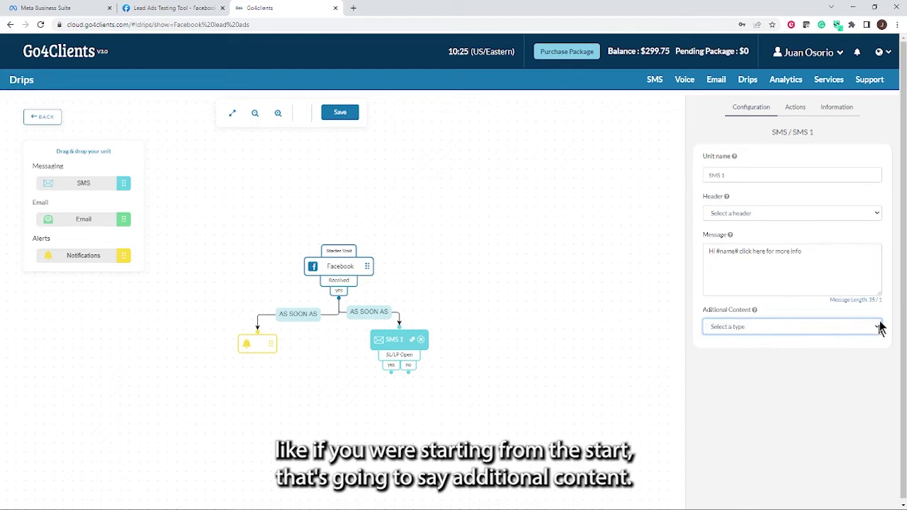
left_click(880, 328)
left_click(738, 348)
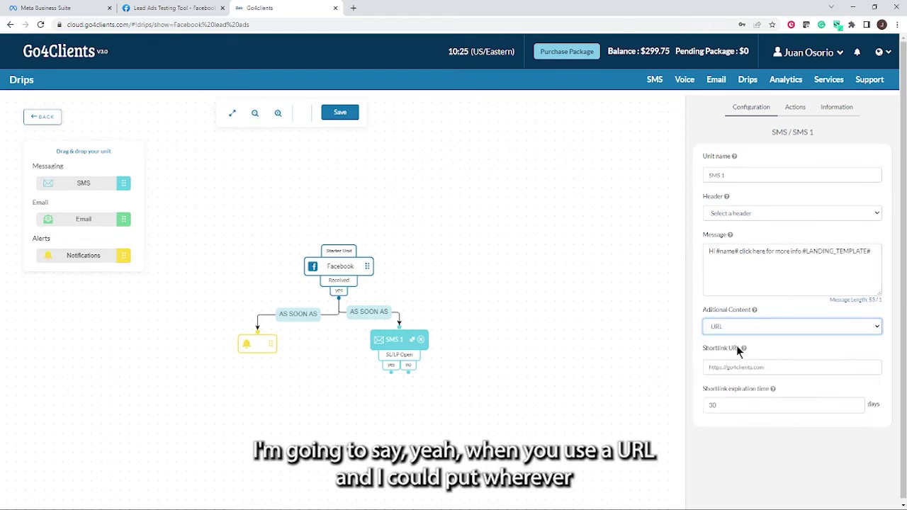
left_click_drag(774, 367, 705, 367)
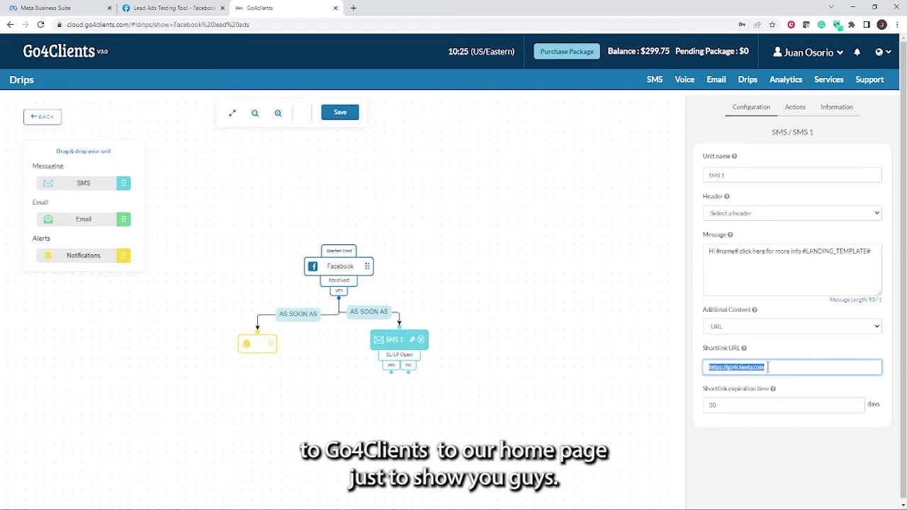
left_click(718, 449)
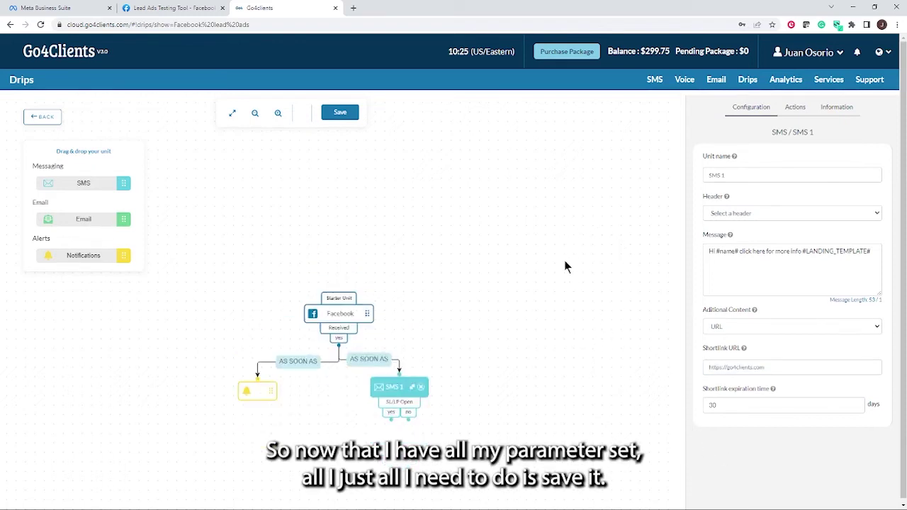
Save the drip under the name 'FB Demo SMS' and activate it.
left_click(340, 112)
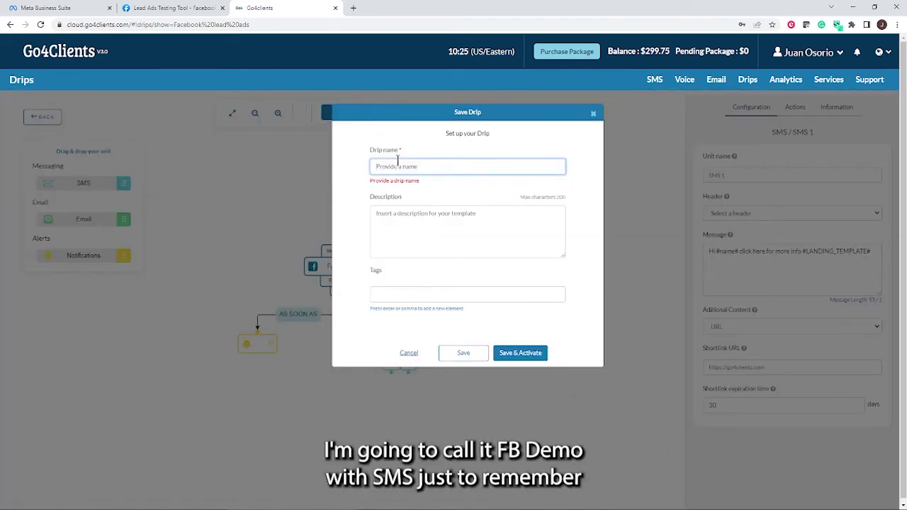
type("FB Demo S")
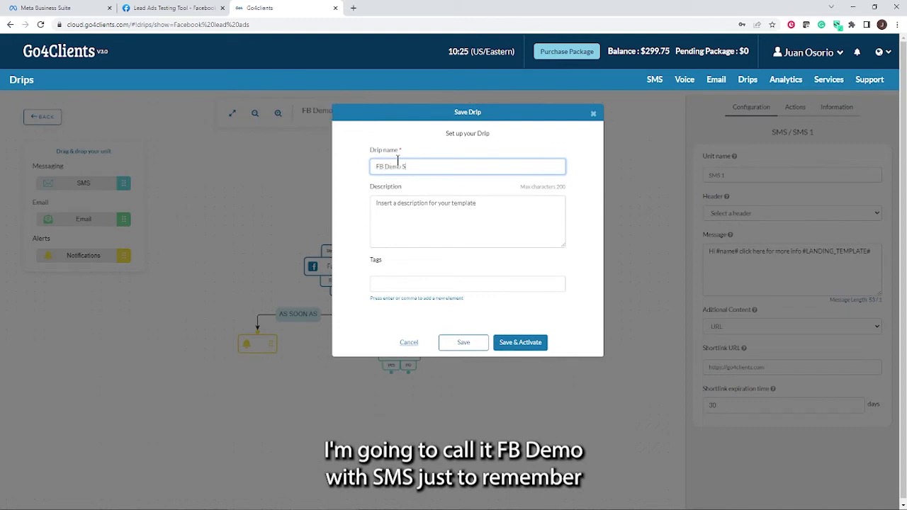
type("MS")
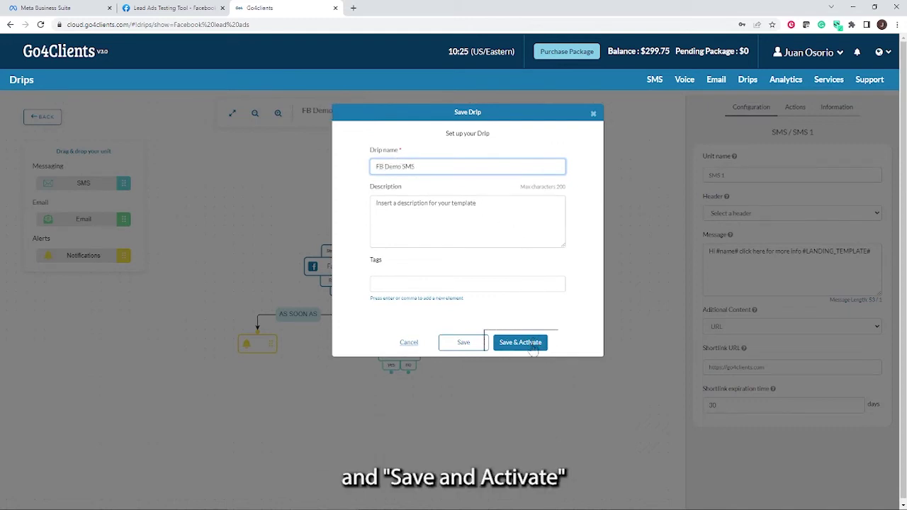
left_click(533, 347)
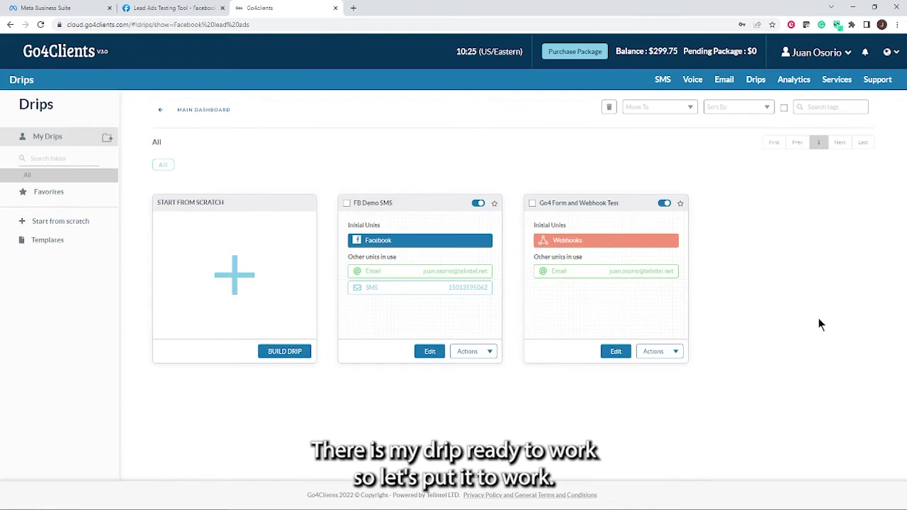
Delete the previously sent test lead in the Lead Ads Testing Tool.
left_click(162, 9)
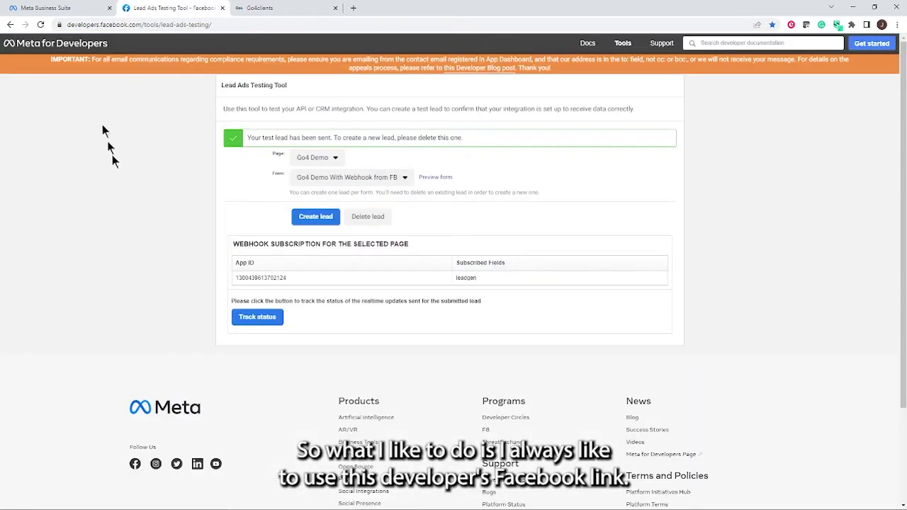
left_click_drag(212, 25, 67, 28)
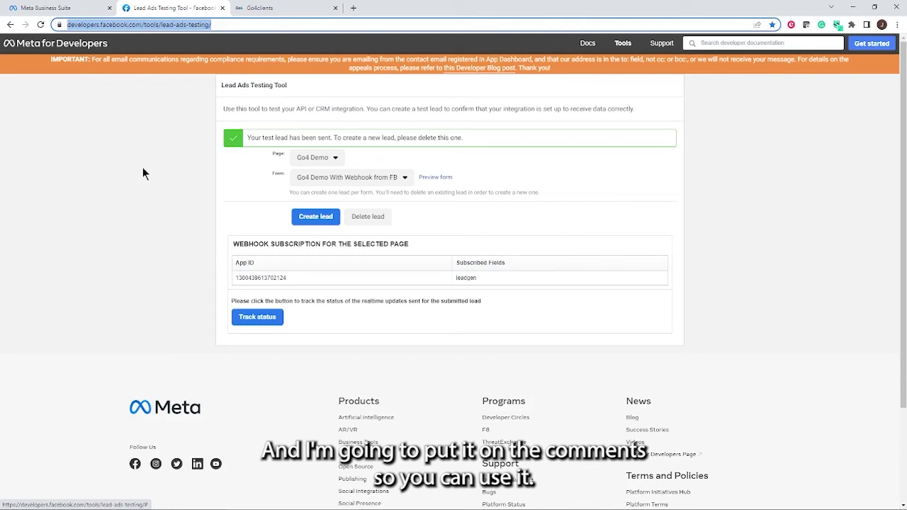
left_click(455, 219)
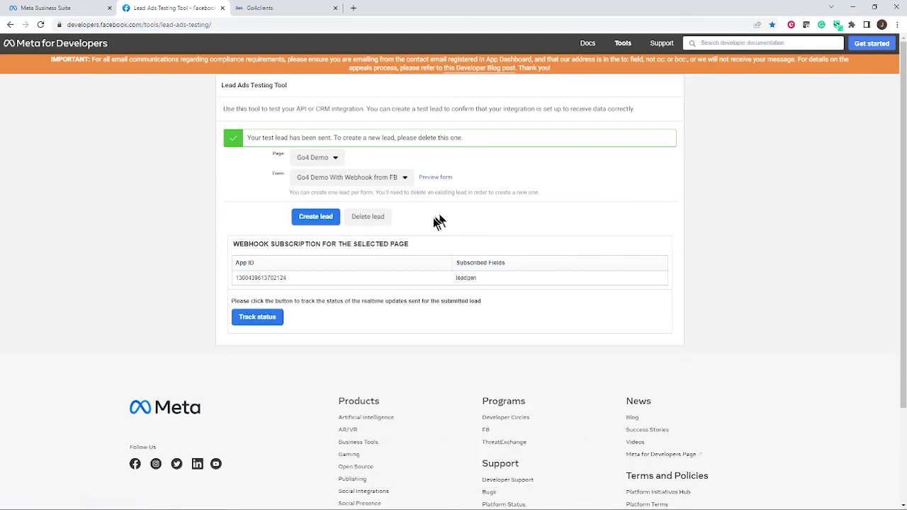
left_click(369, 218)
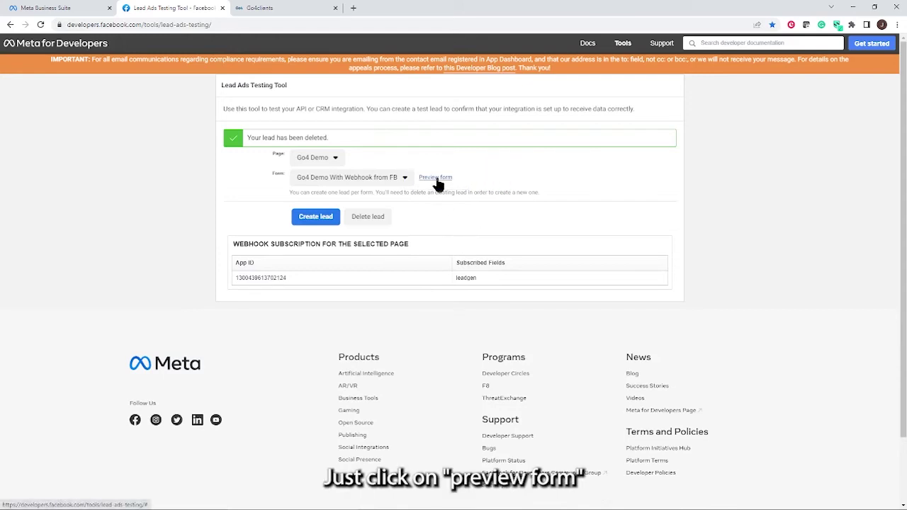
Answer 'Yes please' in the Go4 Demo form preview, add a phone number, and submit.
left_click(438, 180)
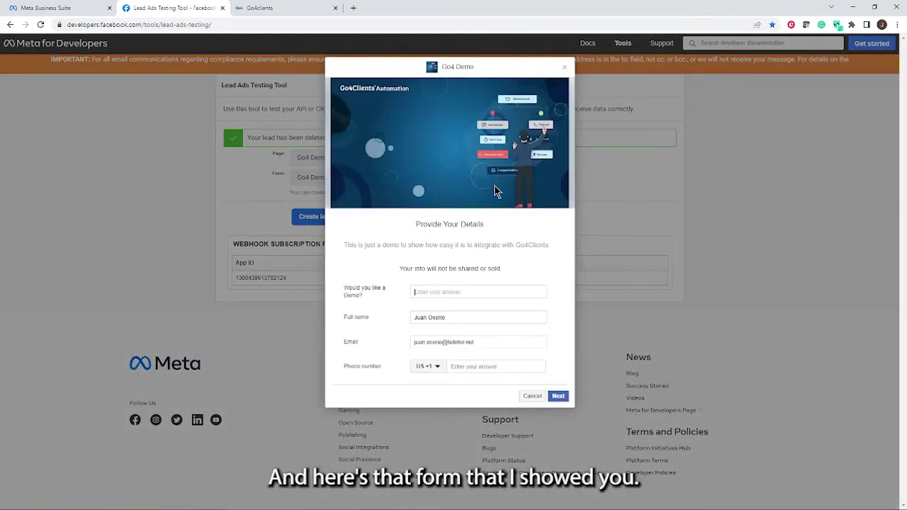
left_click(437, 293)
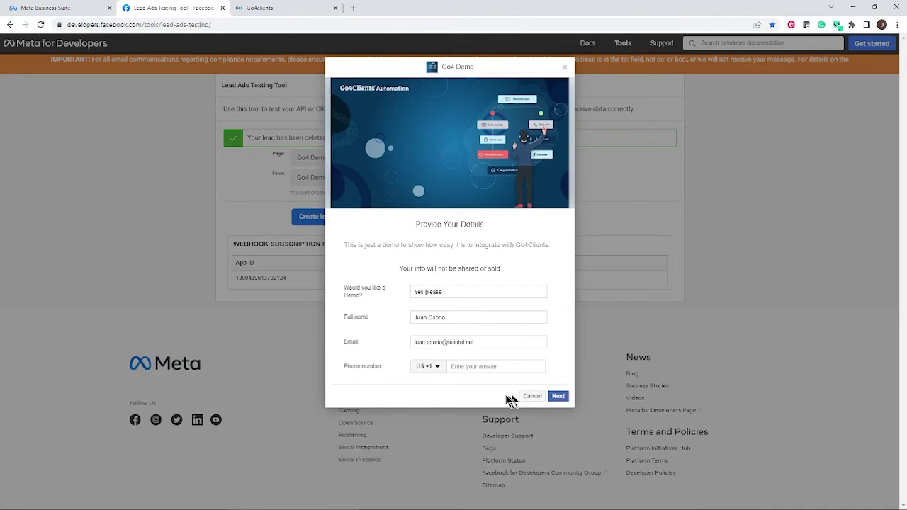
left_click(471, 368)
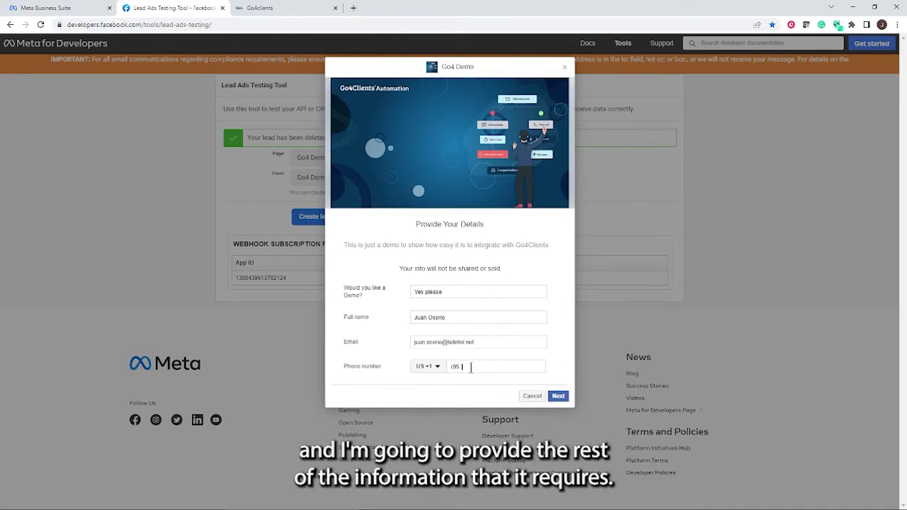
left_click(559, 397)
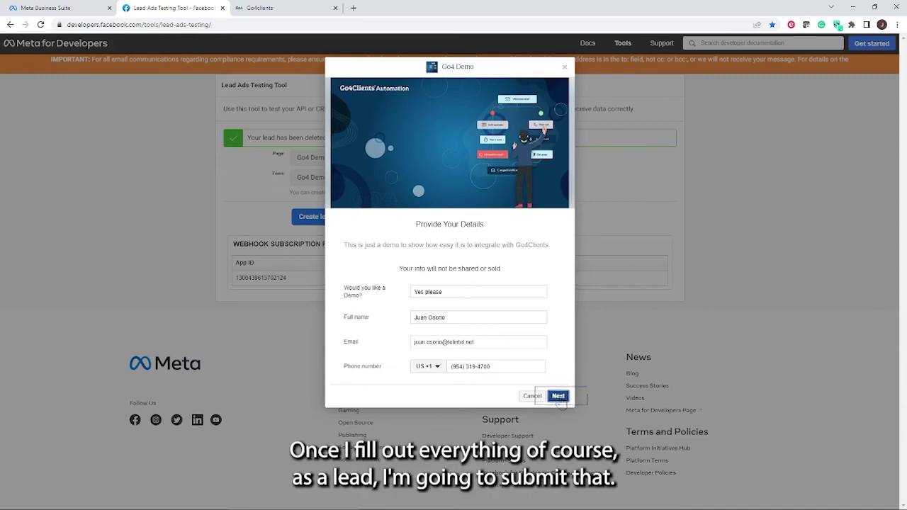
left_click(551, 283)
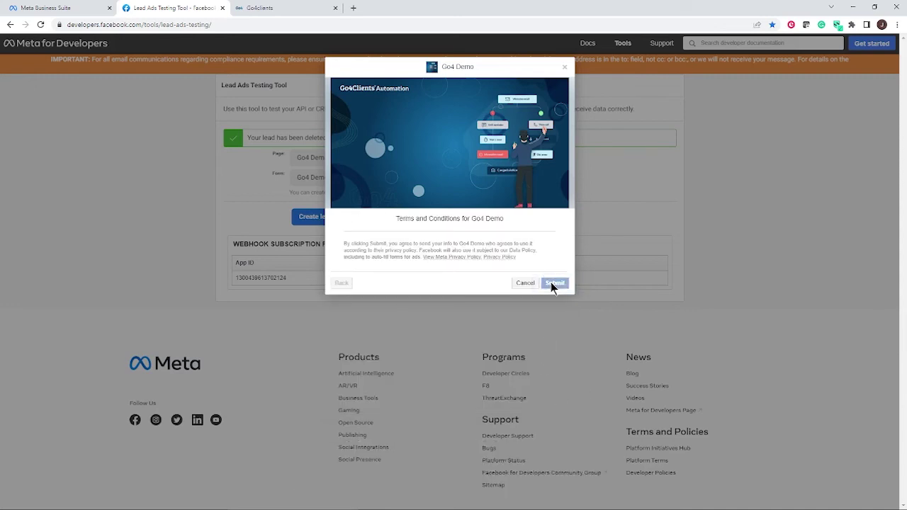
Bring the AirServer phone mirror to the front from the taskbar.
mouse_move(475, 505)
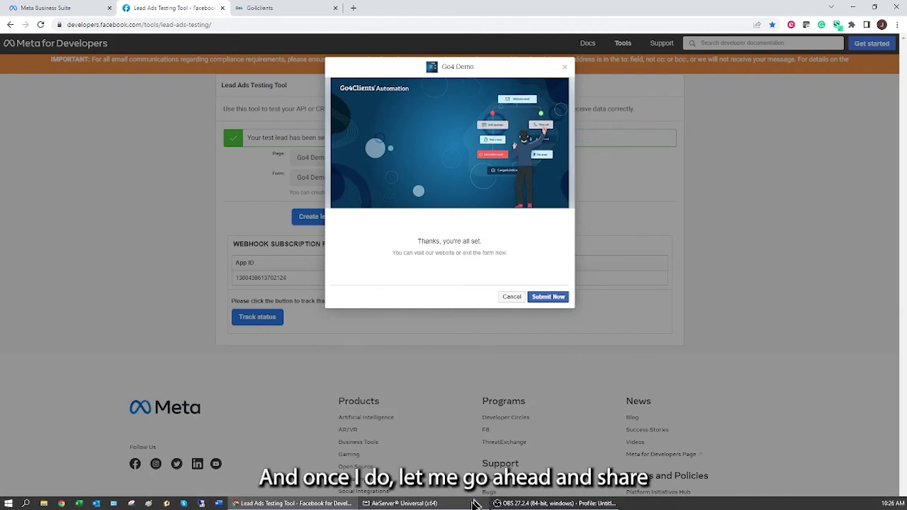
left_click(425, 503)
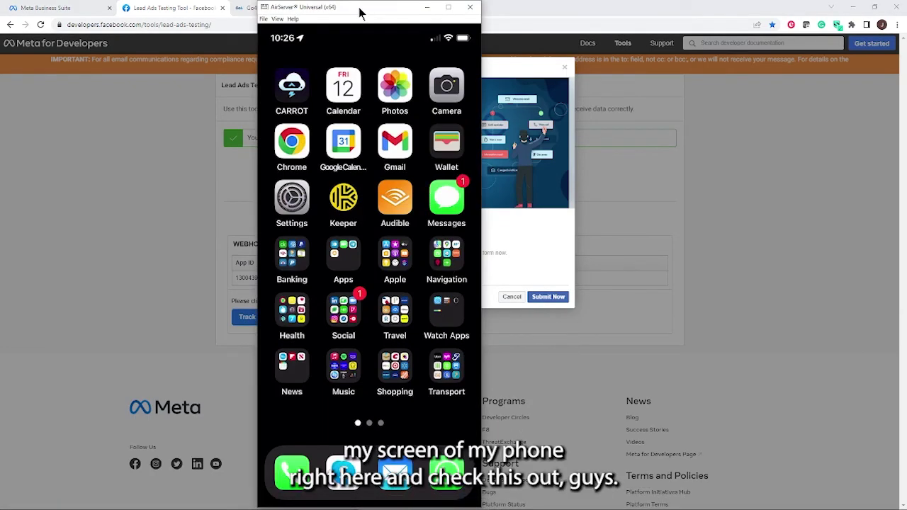